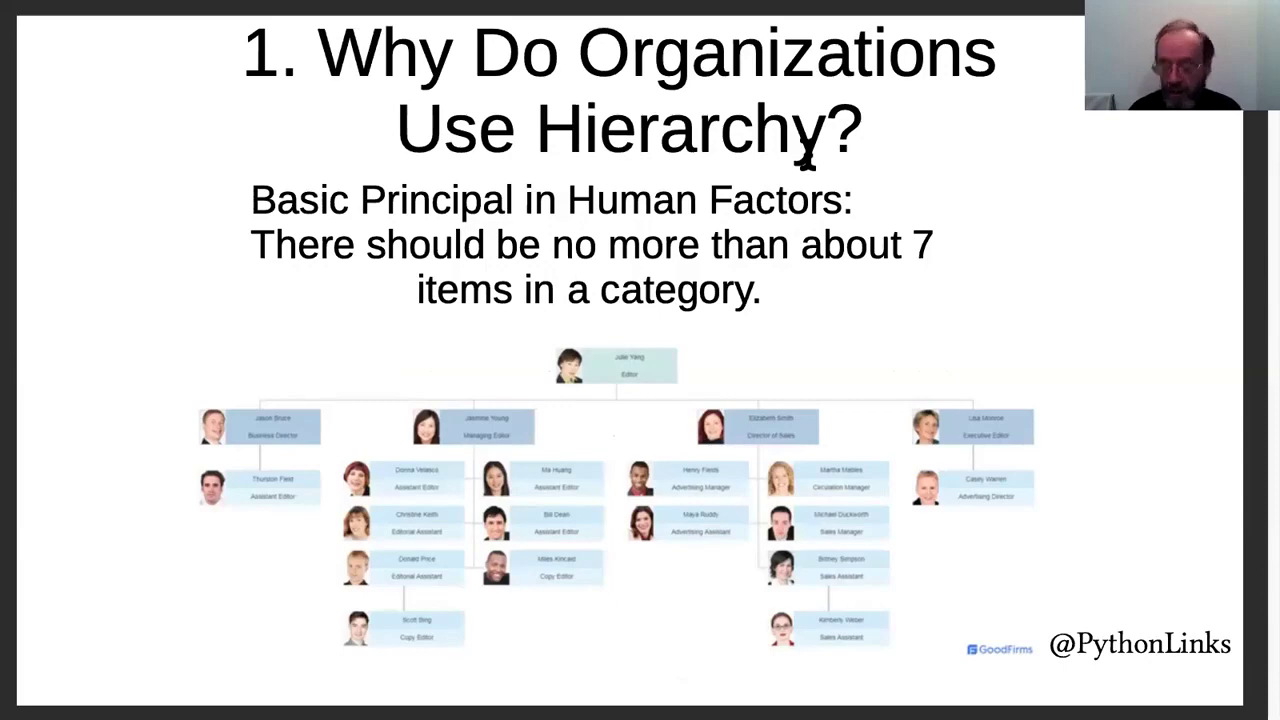
- Advance to slide 4, 'Not just Organizations use Hierarchy', showing the Awesome Plone page
{"action": "key", "text": "Right"}
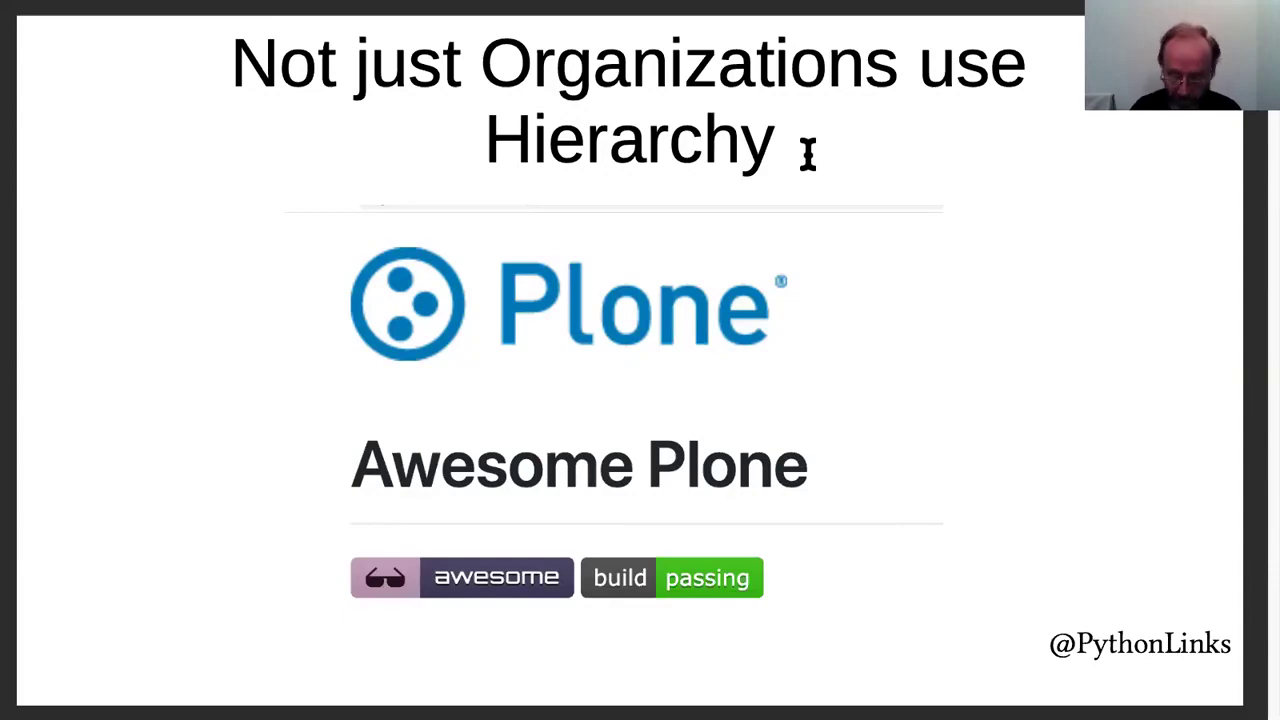
- Step past the two JSON Schema slides to slide 7, 'Application', with the US map
{"action": "key", "text": "Right"}
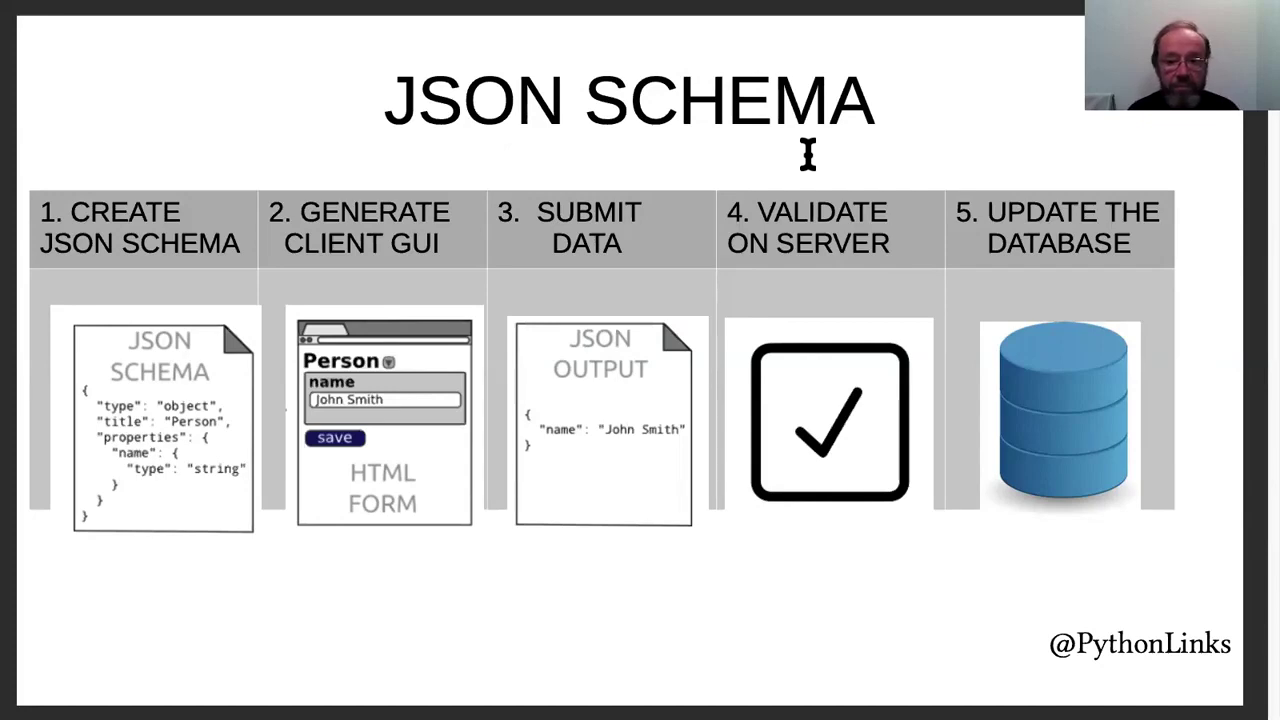
{"action": "key", "text": "Right"}
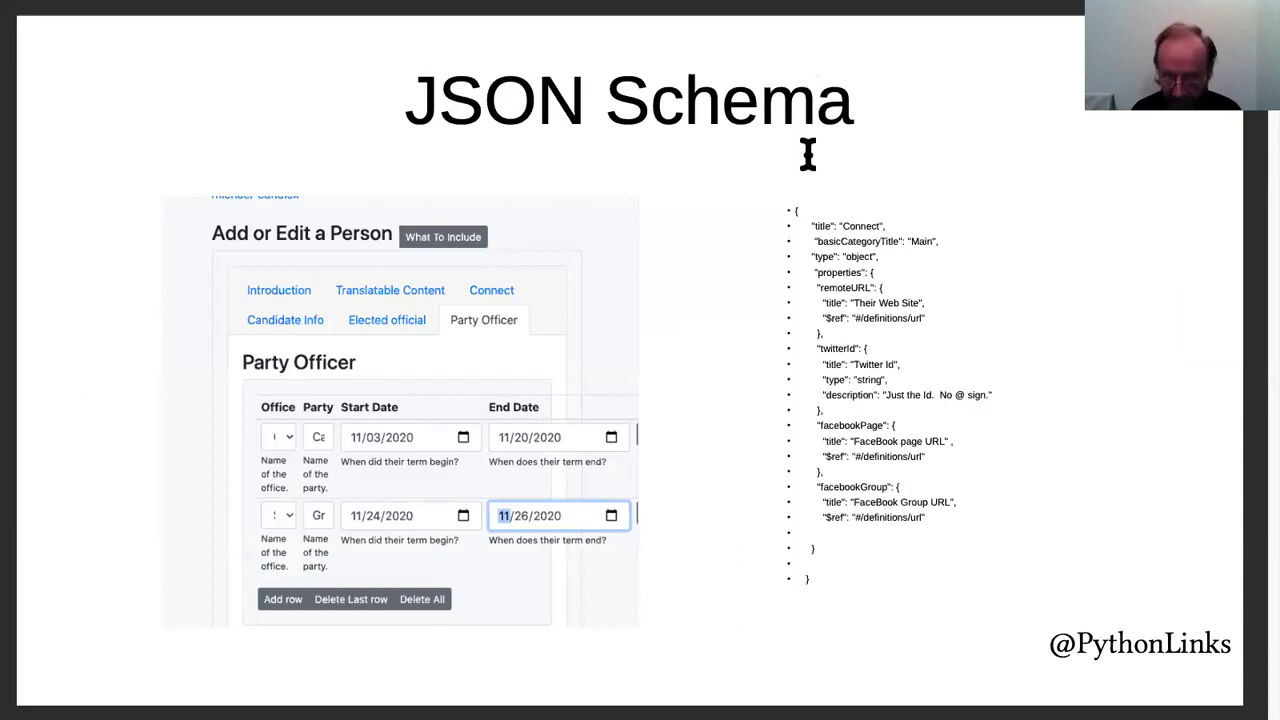
{"action": "key", "text": "Left"}
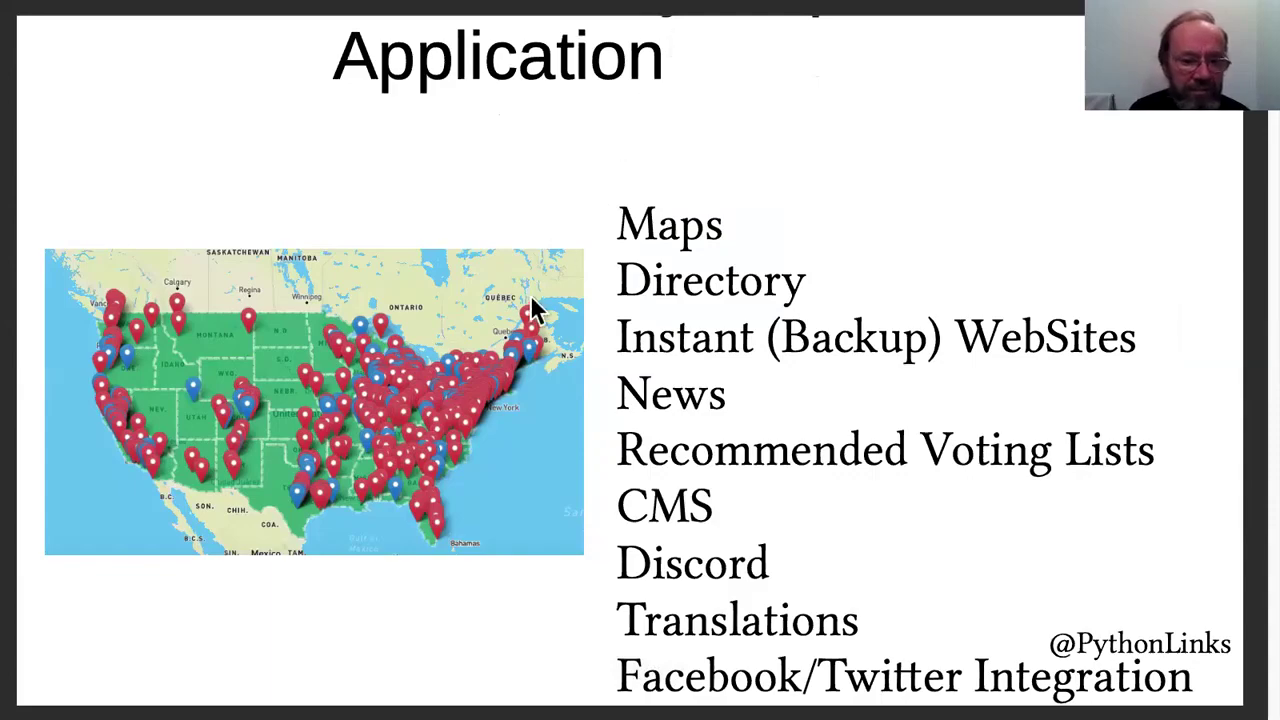
- Switch from the slides to the live national Green Party map page and scroll through it
{"action": "left_click", "coordinate": [543, 337]}
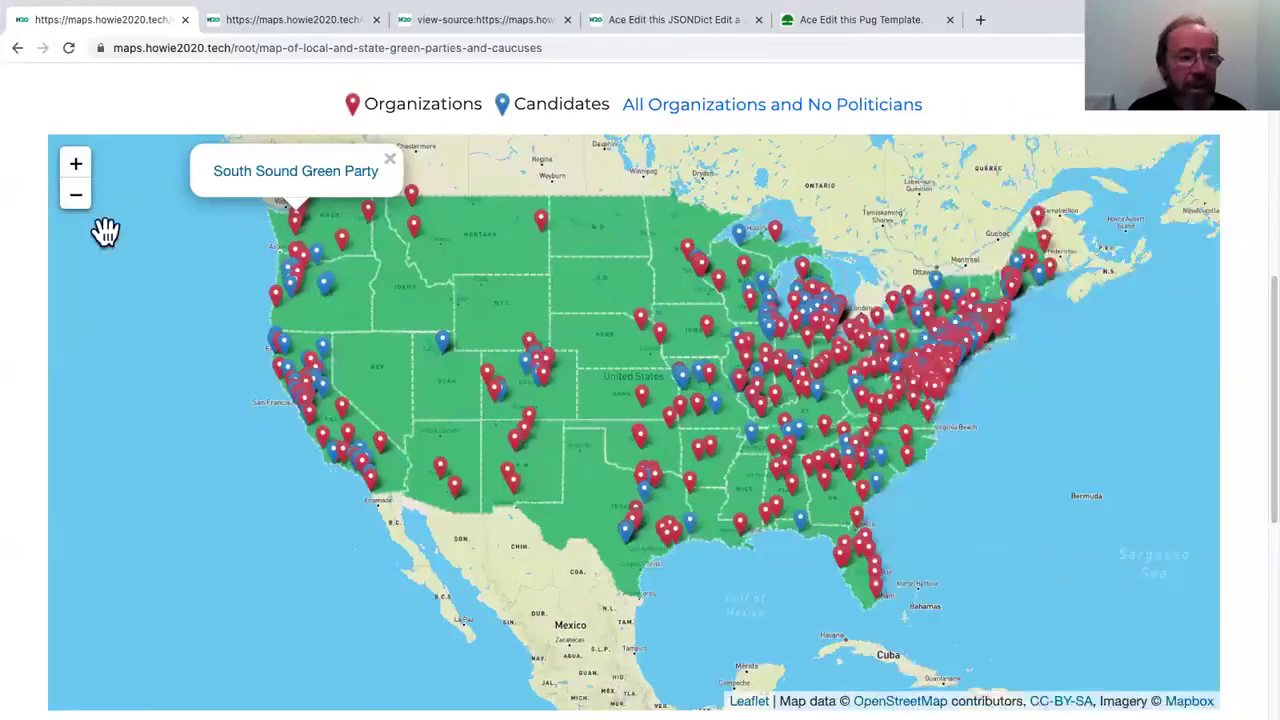
{"action": "scroll", "coordinate": [33, 243], "scroll_direction": "up", "scroll_amount": 1}
{"action": "scroll", "coordinate": [30, 243], "scroll_direction": "up", "scroll_amount": 5}
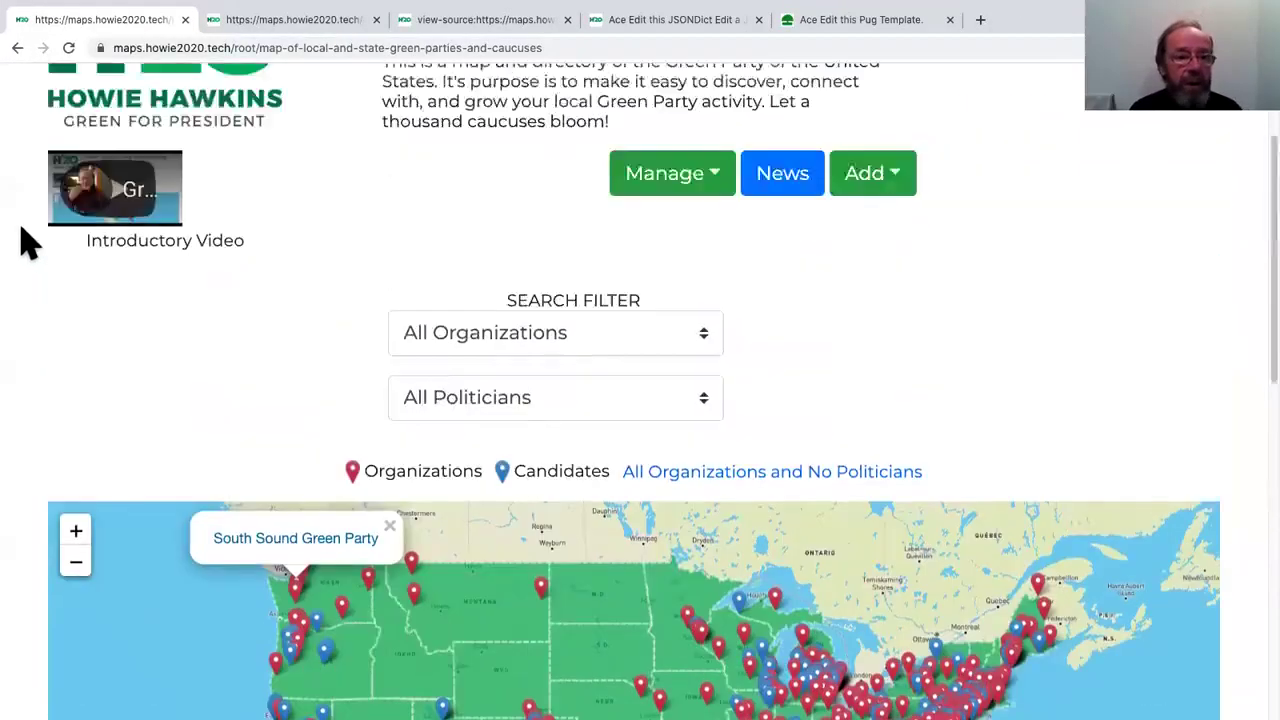
{"action": "scroll", "coordinate": [20, 412], "scroll_direction": "down", "scroll_amount": 5}
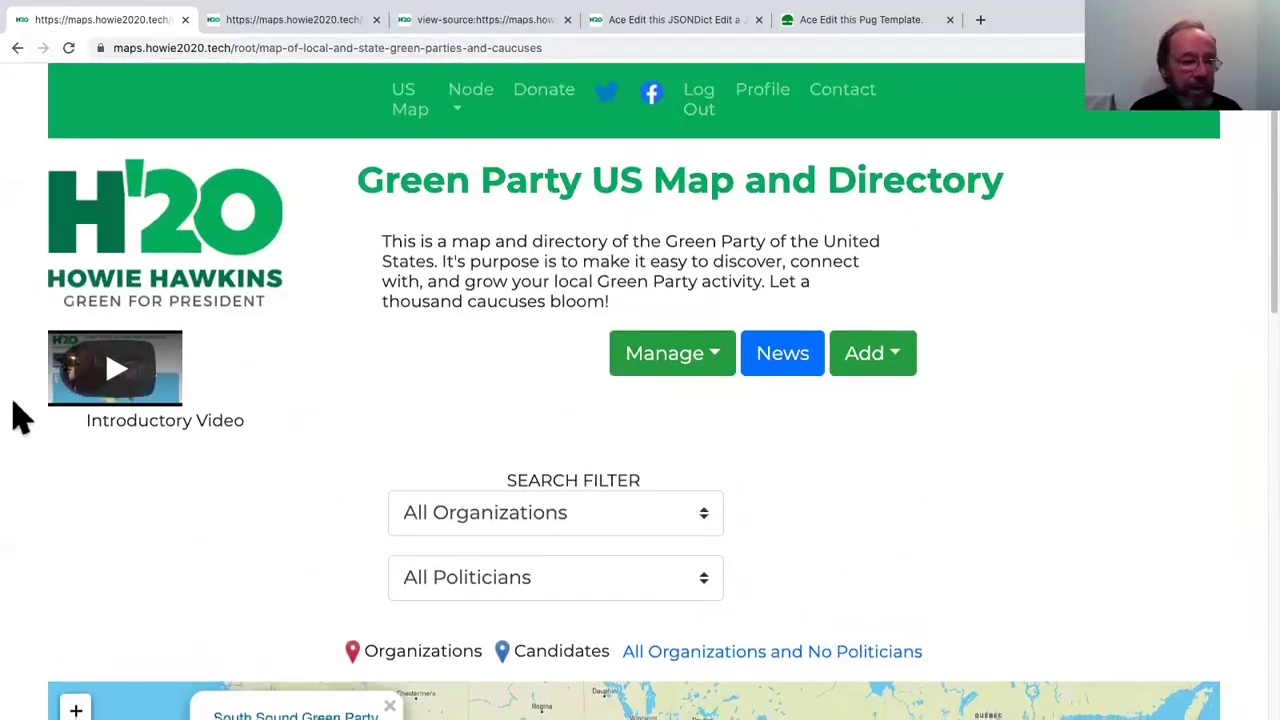
{"action": "scroll", "coordinate": [20, 428], "scroll_direction": "down", "scroll_amount": 2}
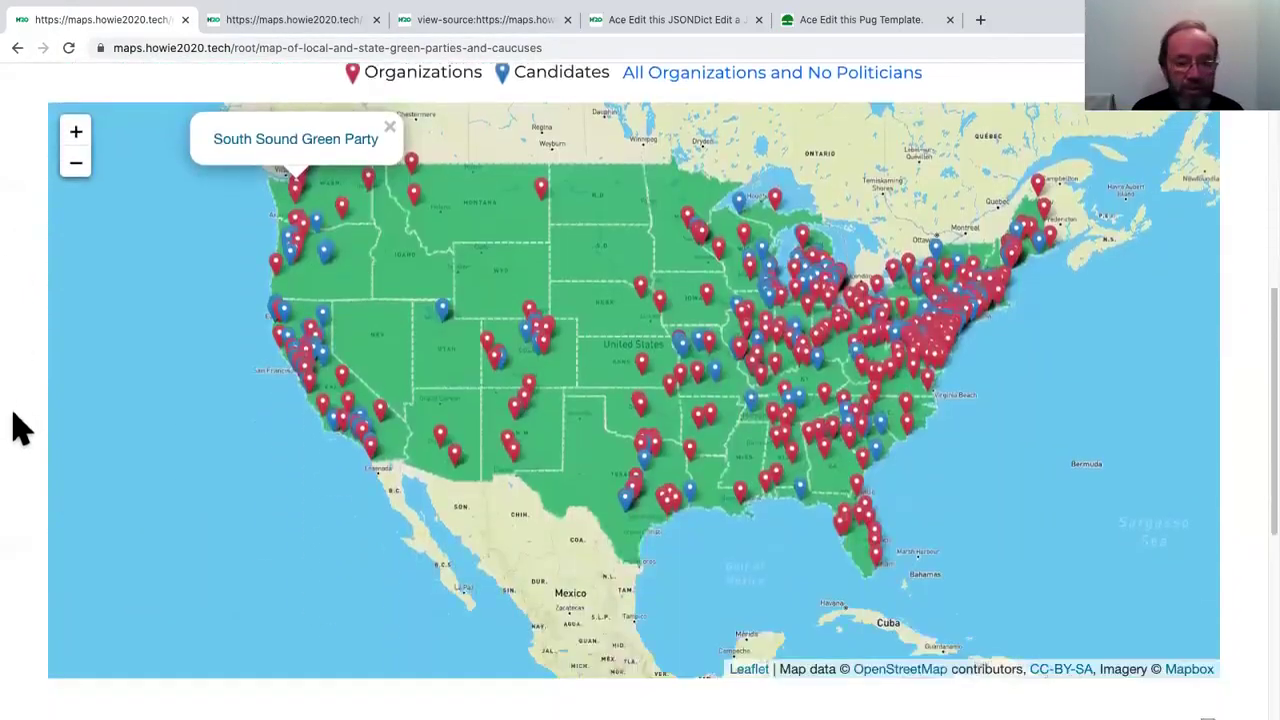
{"action": "scroll", "coordinate": [15, 426], "scroll_direction": "up", "scroll_amount": 1}
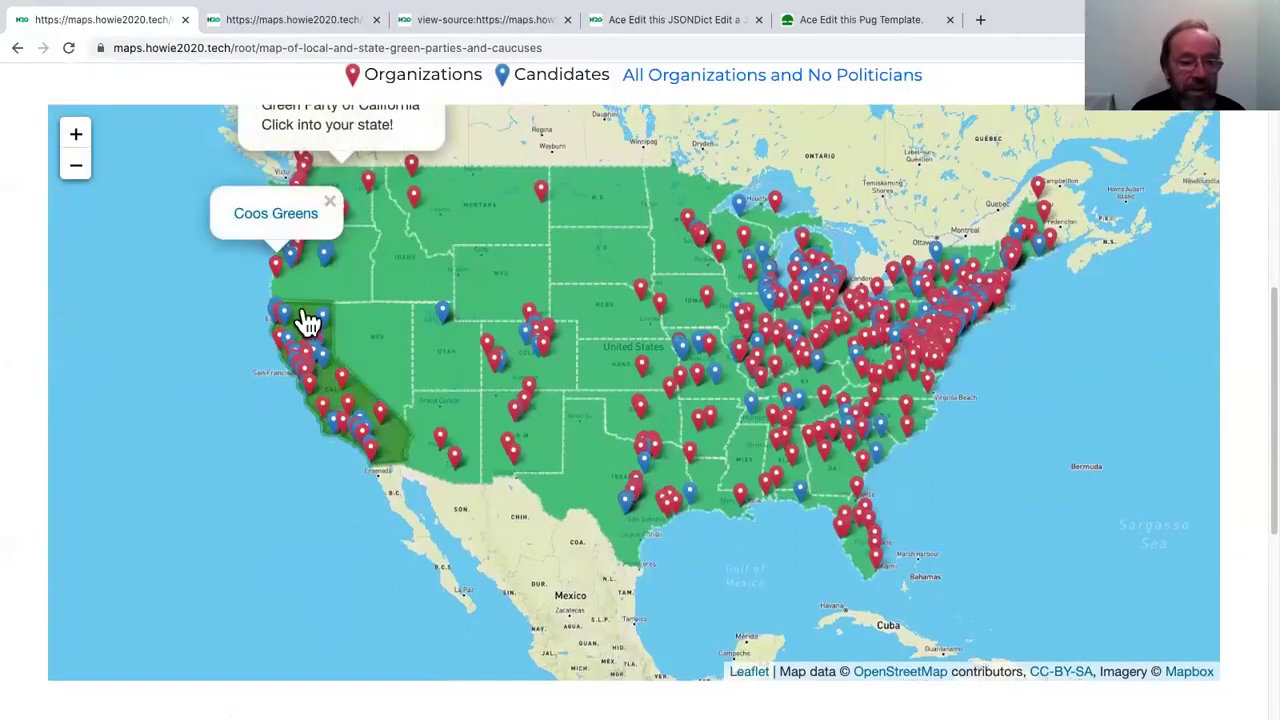
{"action": "scroll", "coordinate": [15, 363], "scroll_direction": "down", "scroll_amount": 4}
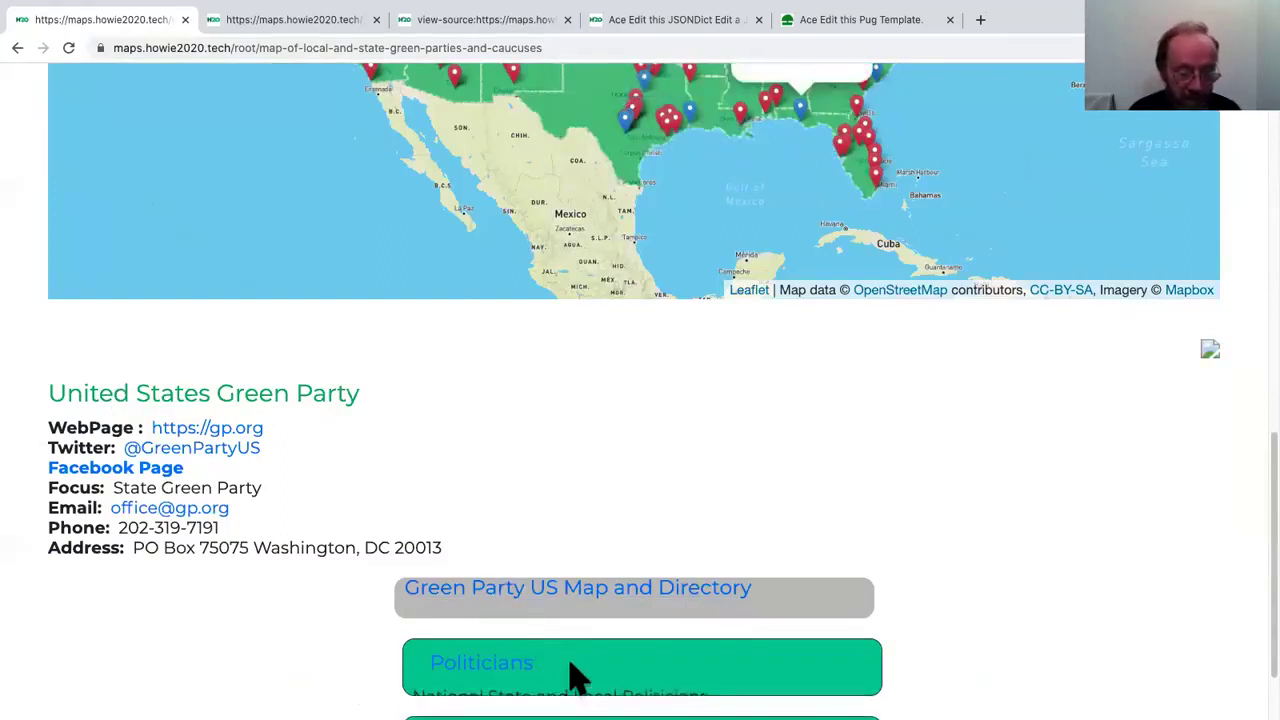
{"action": "scroll", "coordinate": [1060, 620], "scroll_direction": "down", "scroll_amount": 2}
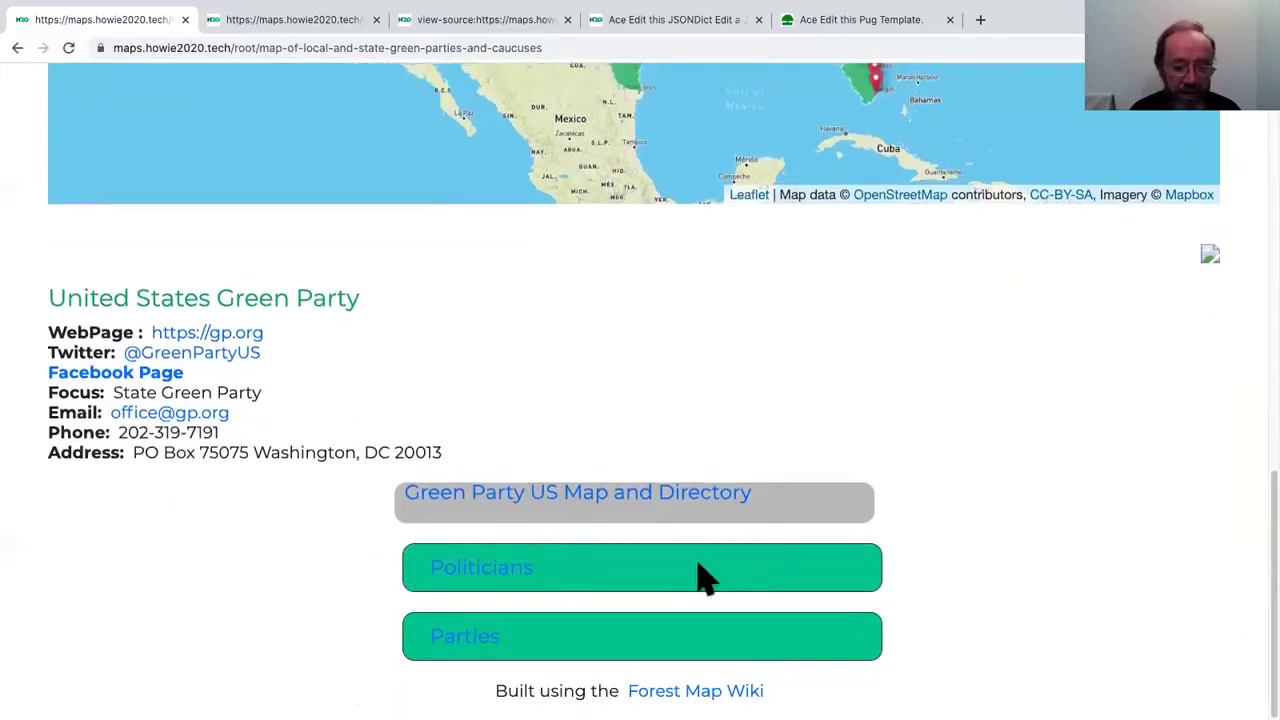
{"action": "scroll", "coordinate": [663, 509], "scroll_direction": "up", "scroll_amount": 3}
{"action": "scroll", "coordinate": [86, 240], "scroll_direction": "up", "scroll_amount": 5}
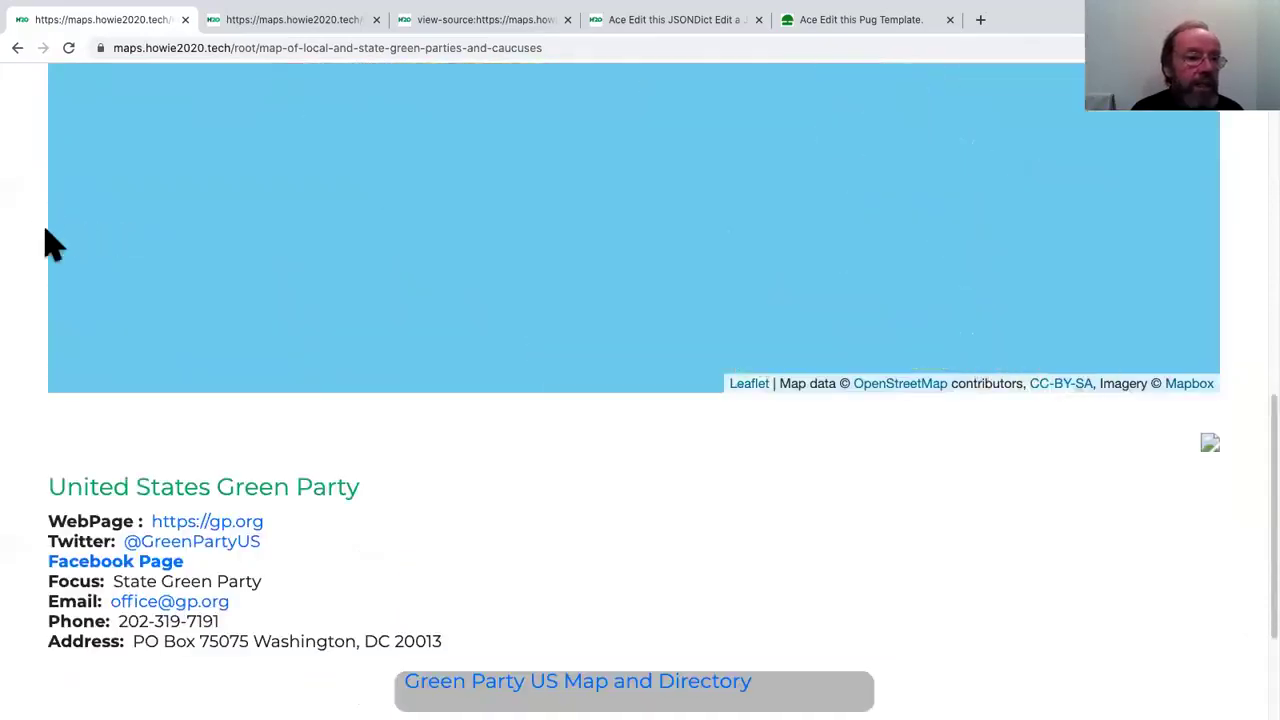
{"action": "scroll", "coordinate": [45, 244], "scroll_direction": "up", "scroll_amount": 10}
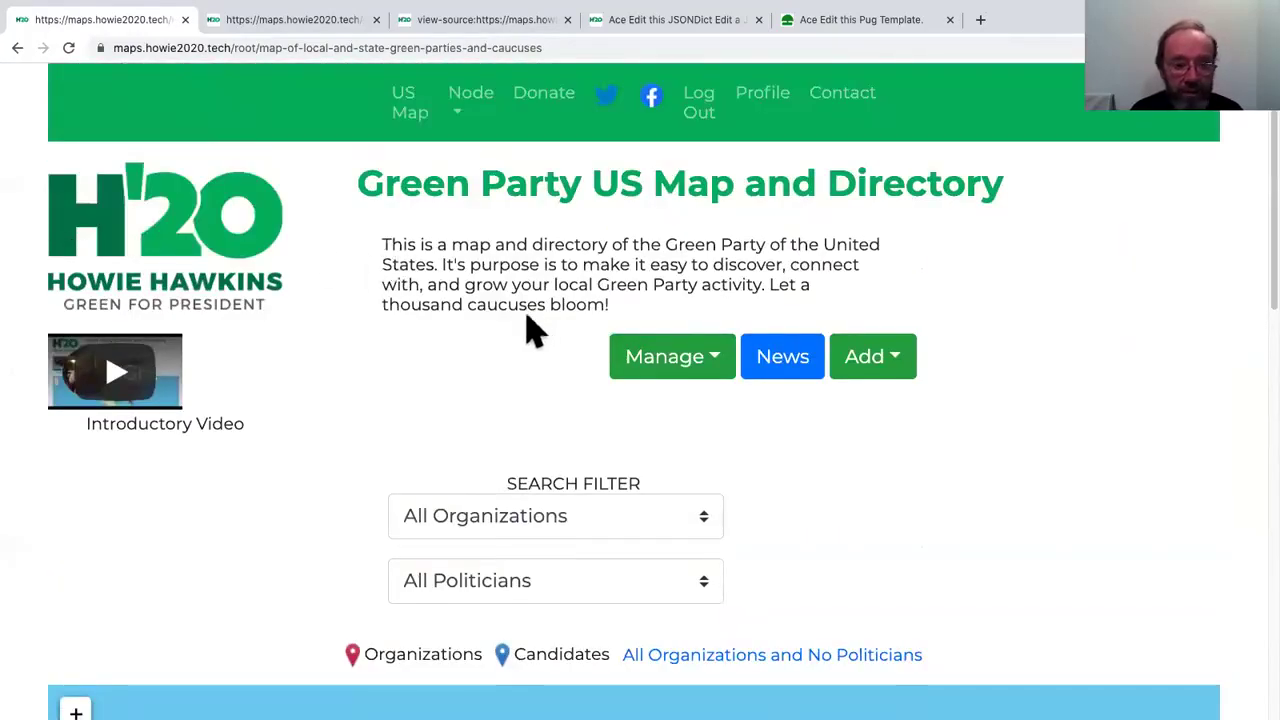
- Pan the map to California and load the Green Party of California page
{"action": "scroll", "coordinate": [63, 457], "scroll_direction": "down", "scroll_amount": 3}
{"action": "scroll", "coordinate": [25, 497], "scroll_direction": "down", "scroll_amount": 2}
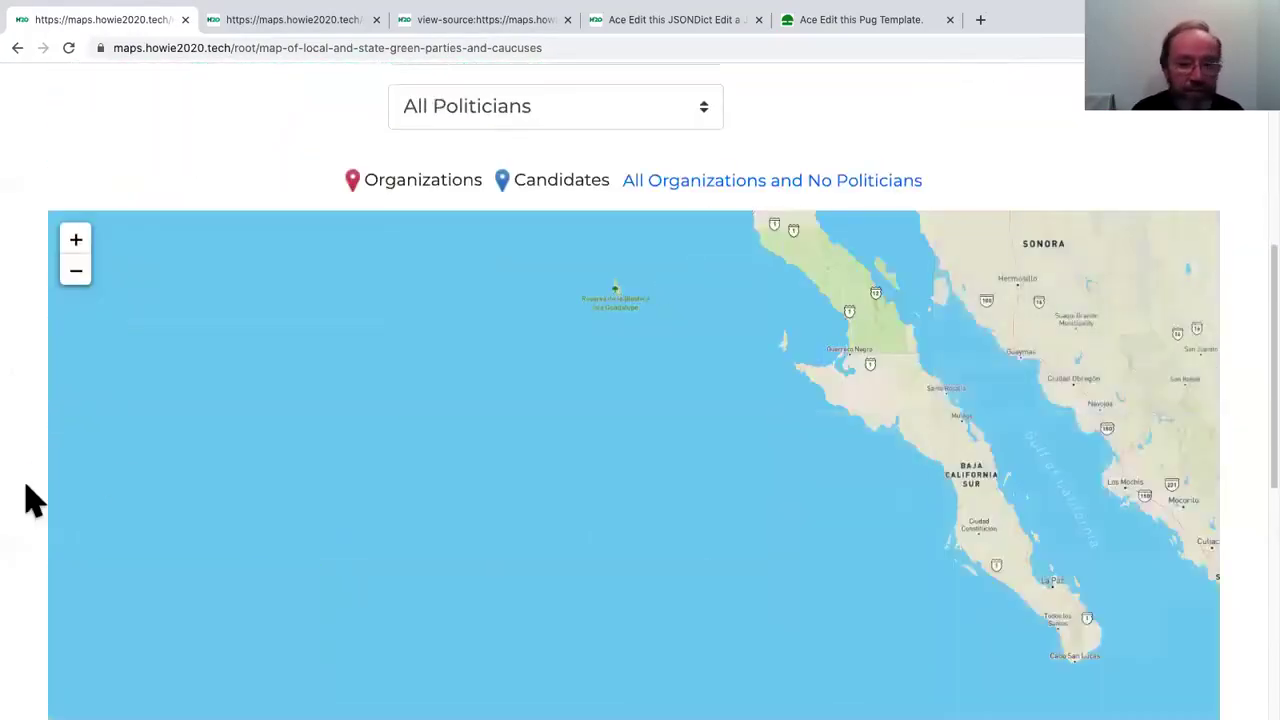
{"action": "left_click_drag", "start_coordinate": [684, 344], "coordinate": [606, 479]}
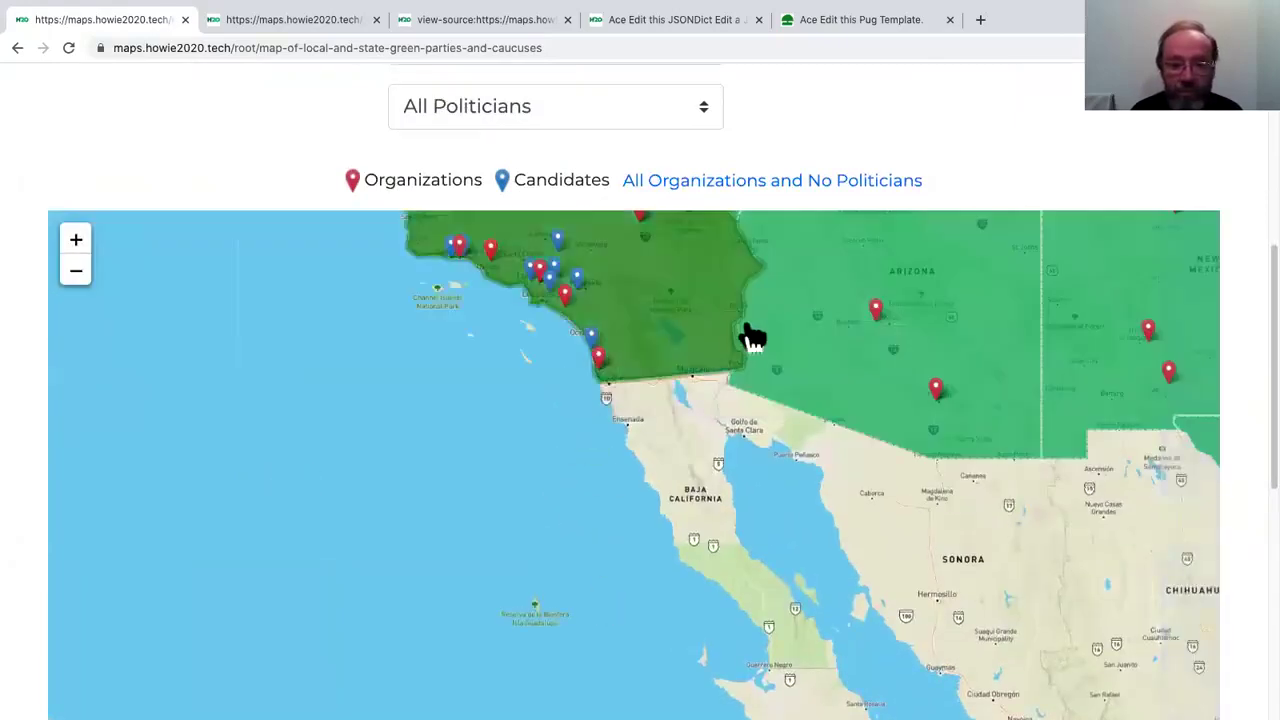
{"action": "key", "text": "ctrl+r"}
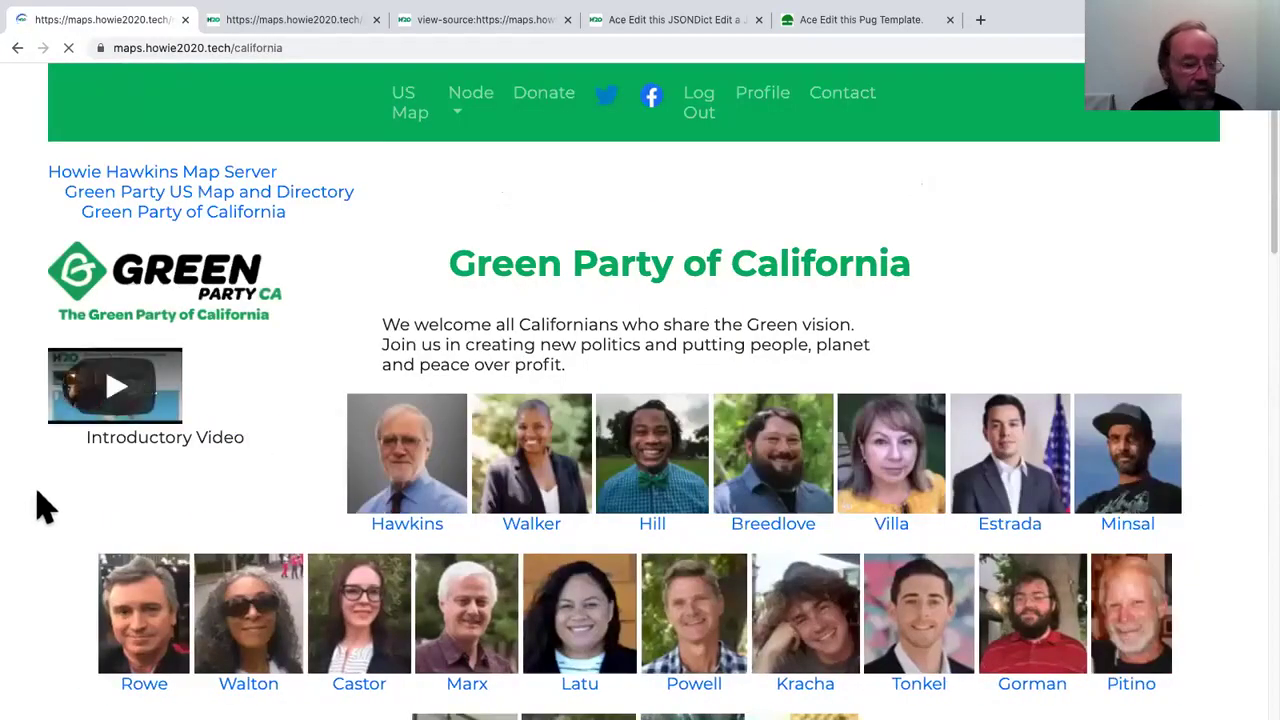
- Check the organization and politician filter dropdowns, leaving both unchanged
{"action": "scroll", "coordinate": [41, 493], "scroll_direction": "down", "scroll_amount": 5}
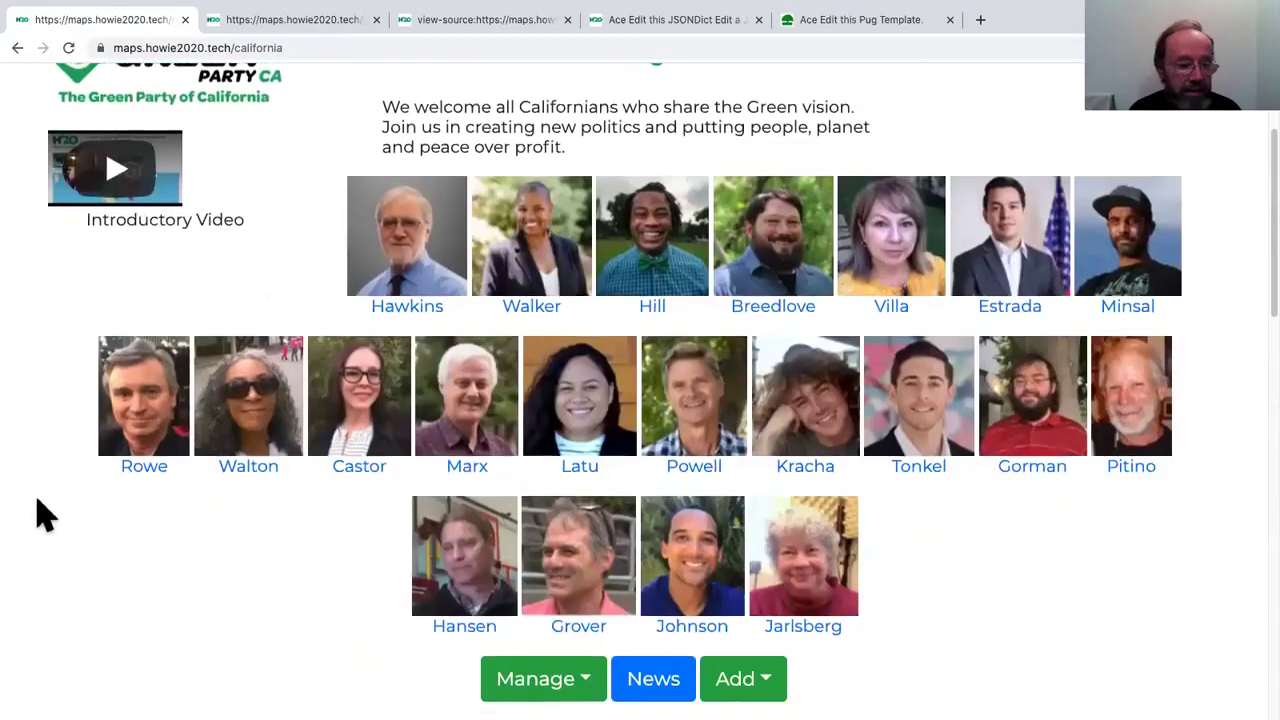
{"action": "scroll", "coordinate": [41, 515], "scroll_direction": "down", "scroll_amount": 9}
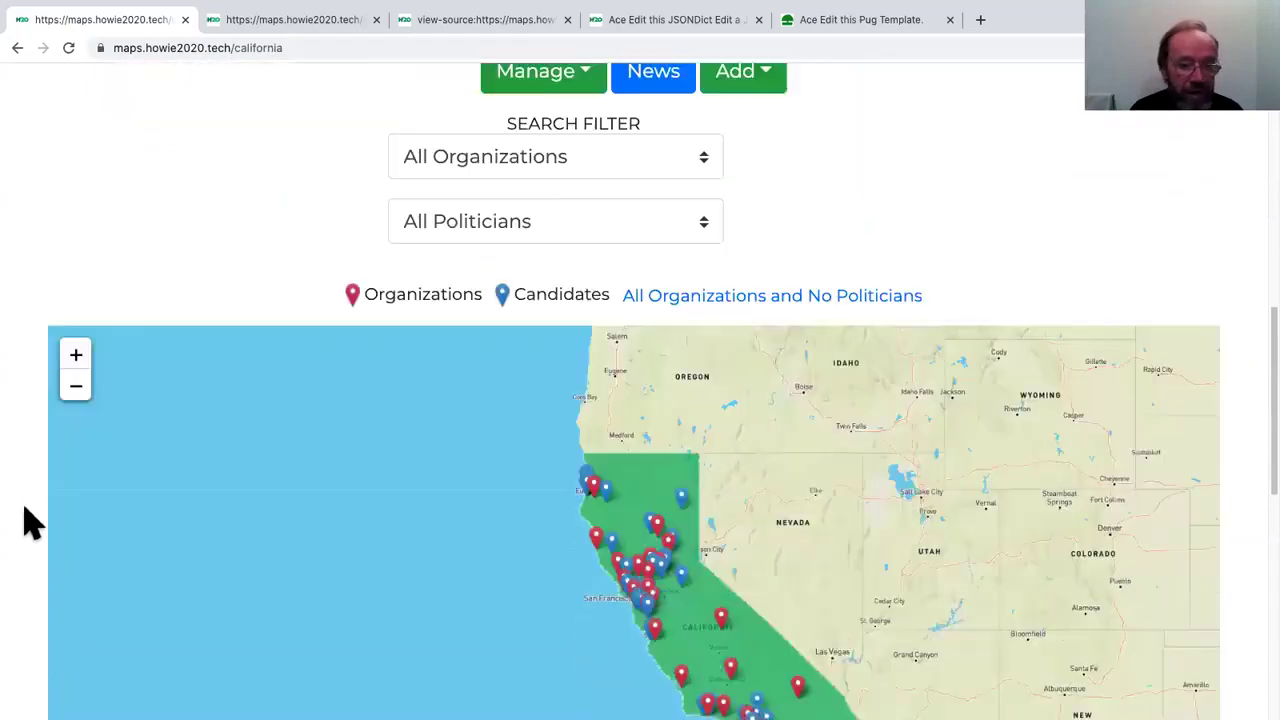
{"action": "scroll", "coordinate": [24, 522], "scroll_direction": "up", "scroll_amount": 5}
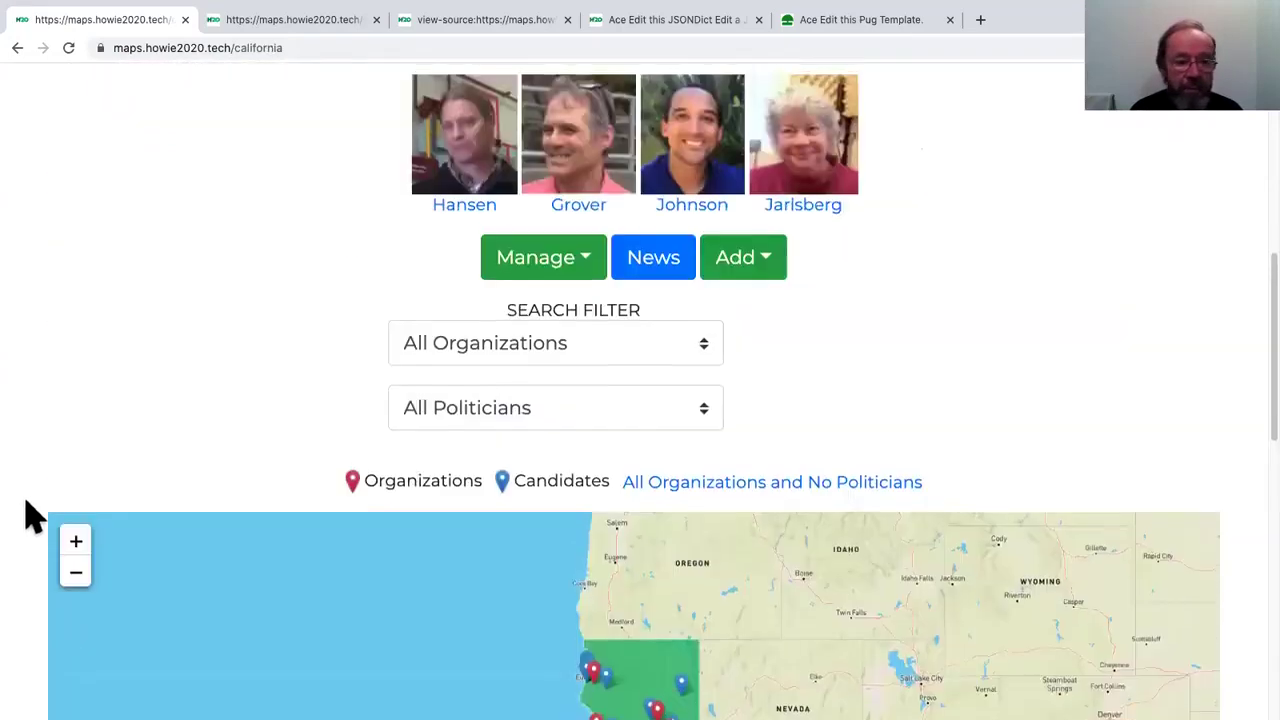
{"action": "left_click", "coordinate": [490, 356]}
{"action": "left_click", "coordinate": [491, 356]}
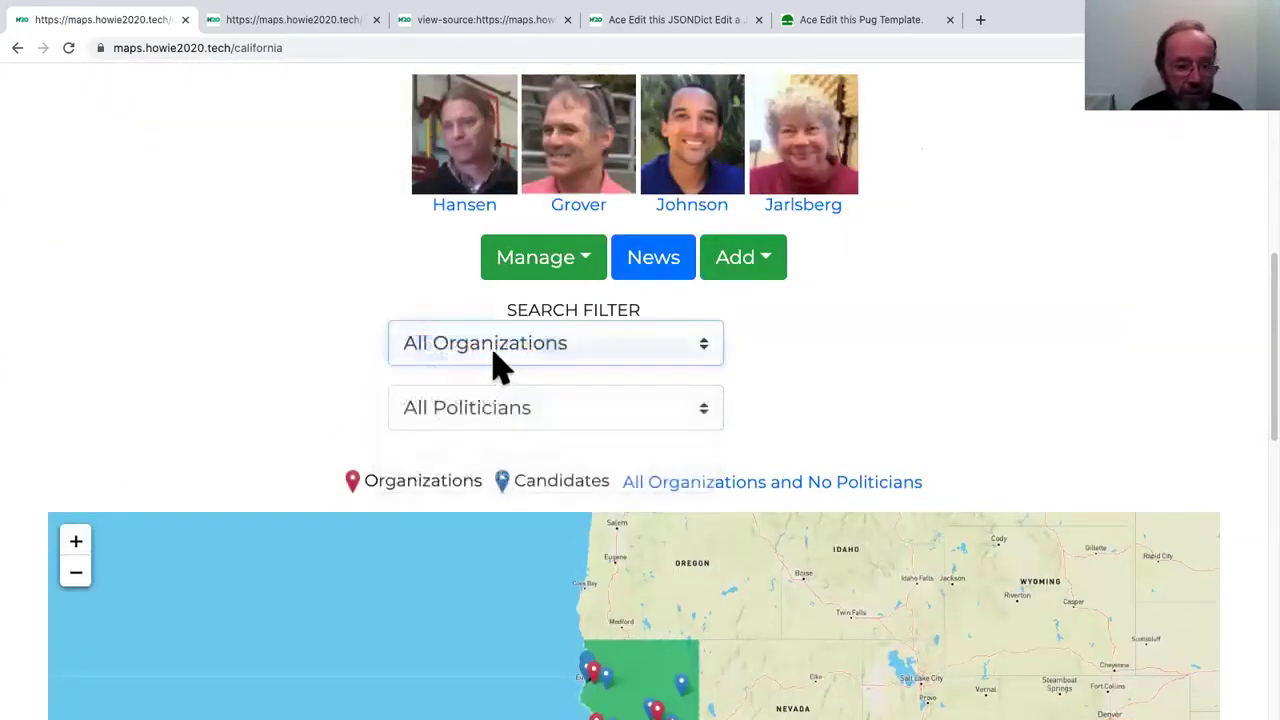
{"action": "left_click", "coordinate": [505, 420]}
{"action": "left_click", "coordinate": [507, 422]}
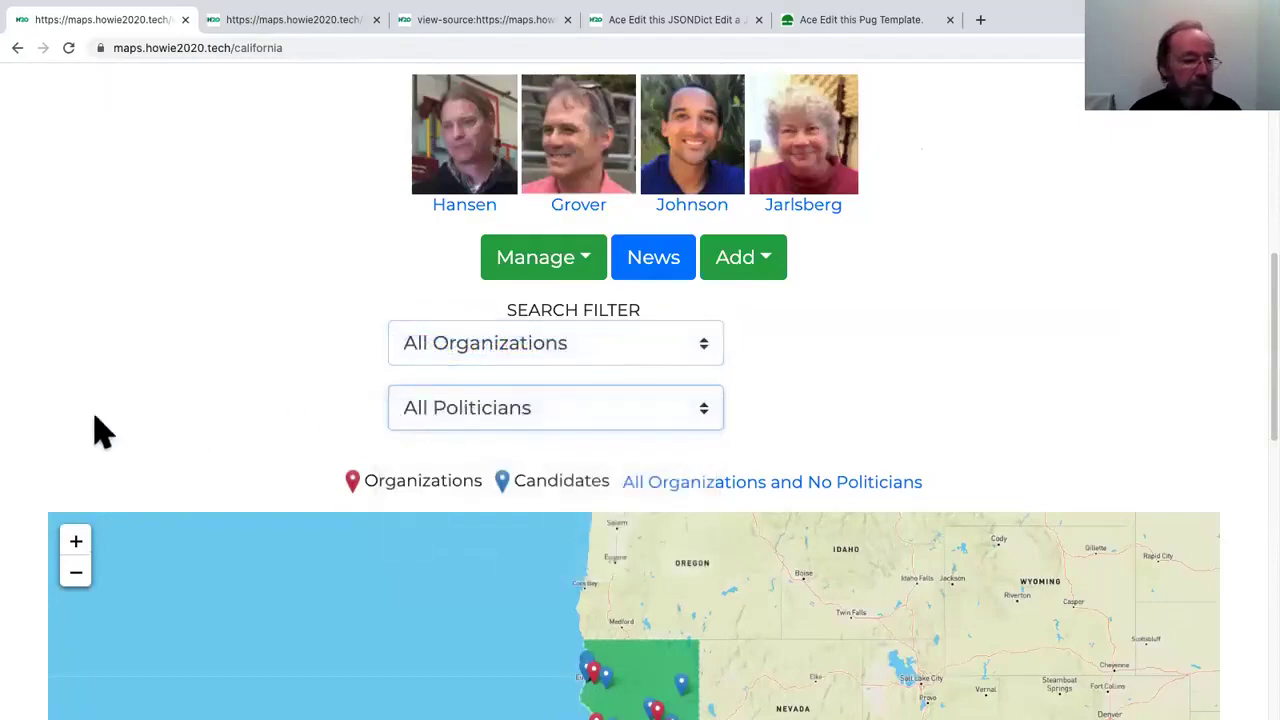
- Bring San Jose into view and open Green Party of Santa Clara County from its marker
{"action": "scroll", "coordinate": [22, 460], "scroll_direction": "down", "scroll_amount": 8}
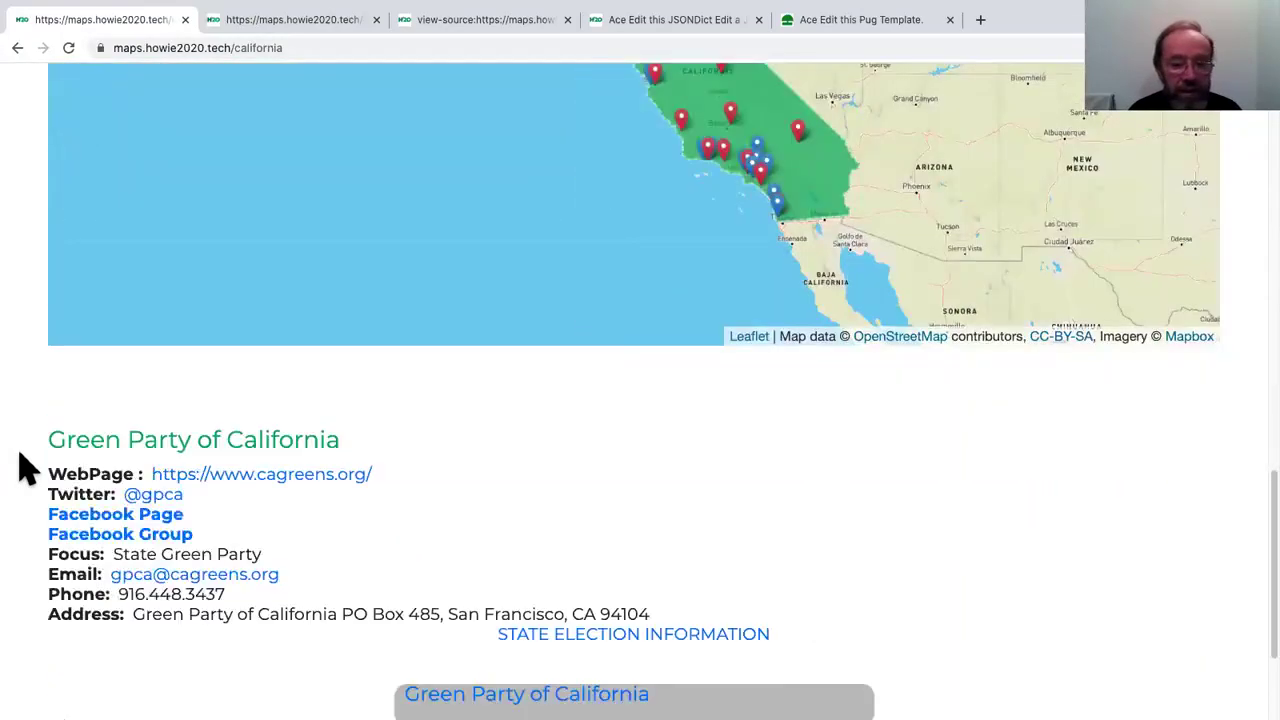
{"action": "scroll", "coordinate": [22, 566], "scroll_direction": "down", "scroll_amount": 2}
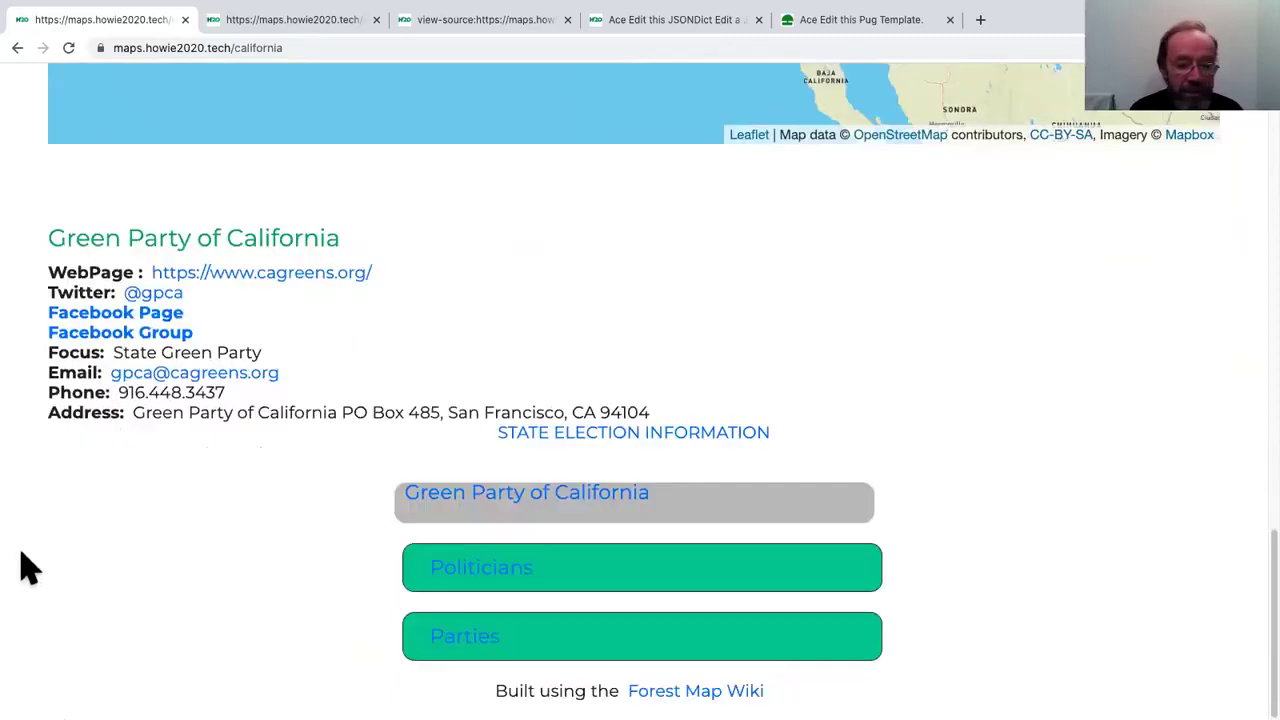
{"action": "scroll", "coordinate": [25, 295], "scroll_direction": "up", "scroll_amount": 9}
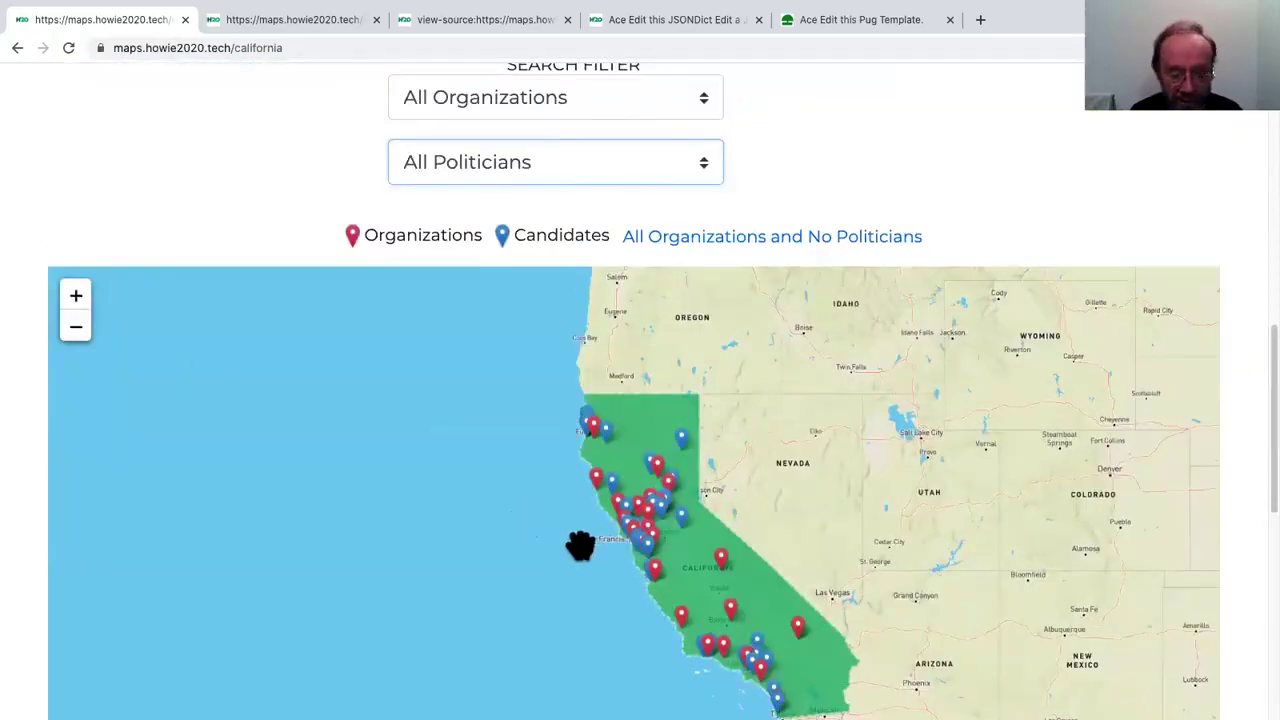
{"action": "scroll", "coordinate": [583, 545], "scroll_direction": "up", "scroll_amount": 3}
{"action": "left_click_drag", "start_coordinate": [783, 531], "coordinate": [411, 470]}
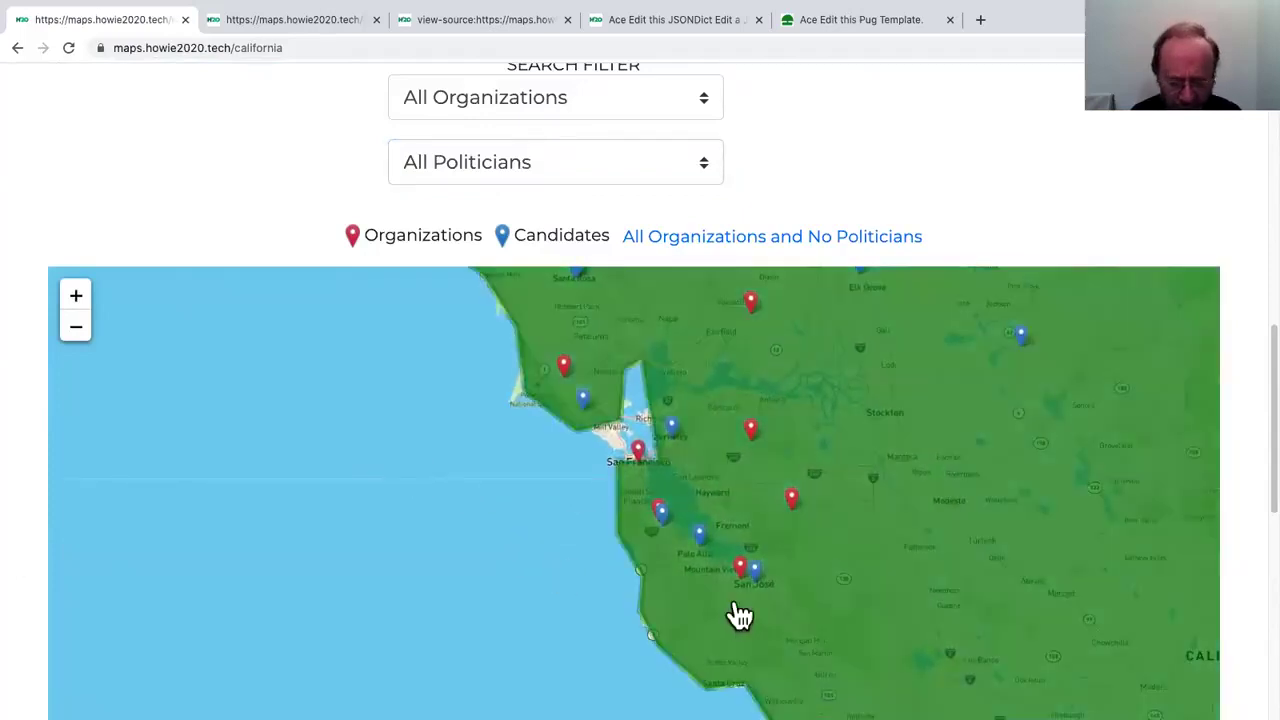
{"action": "left_click", "coordinate": [741, 568]}
{"action": "left_click", "coordinate": [760, 576]}
{"action": "left_click", "coordinate": [741, 566]}
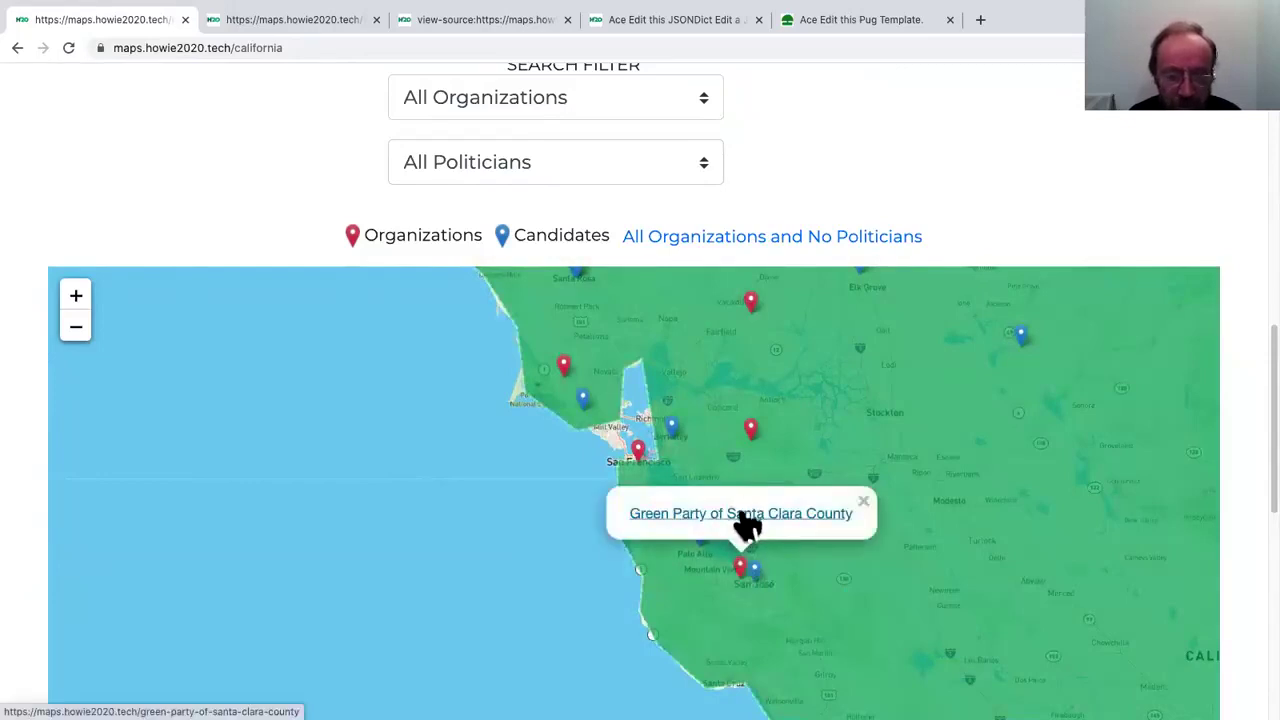
{"action": "left_click", "coordinate": [745, 520]}
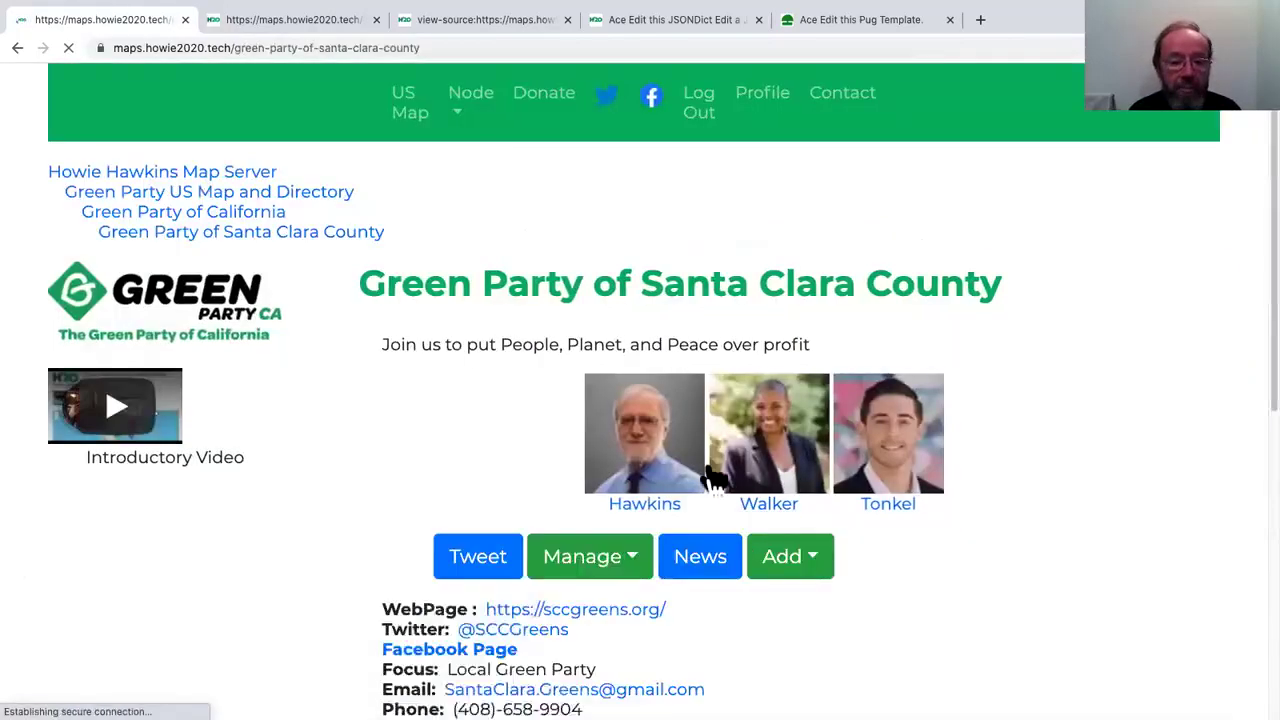
- Scroll the Santa Clara County page and open the San José City Council District 6 candidate's page
{"action": "scroll", "coordinate": [1088, 386], "scroll_direction": "down", "scroll_amount": 1}
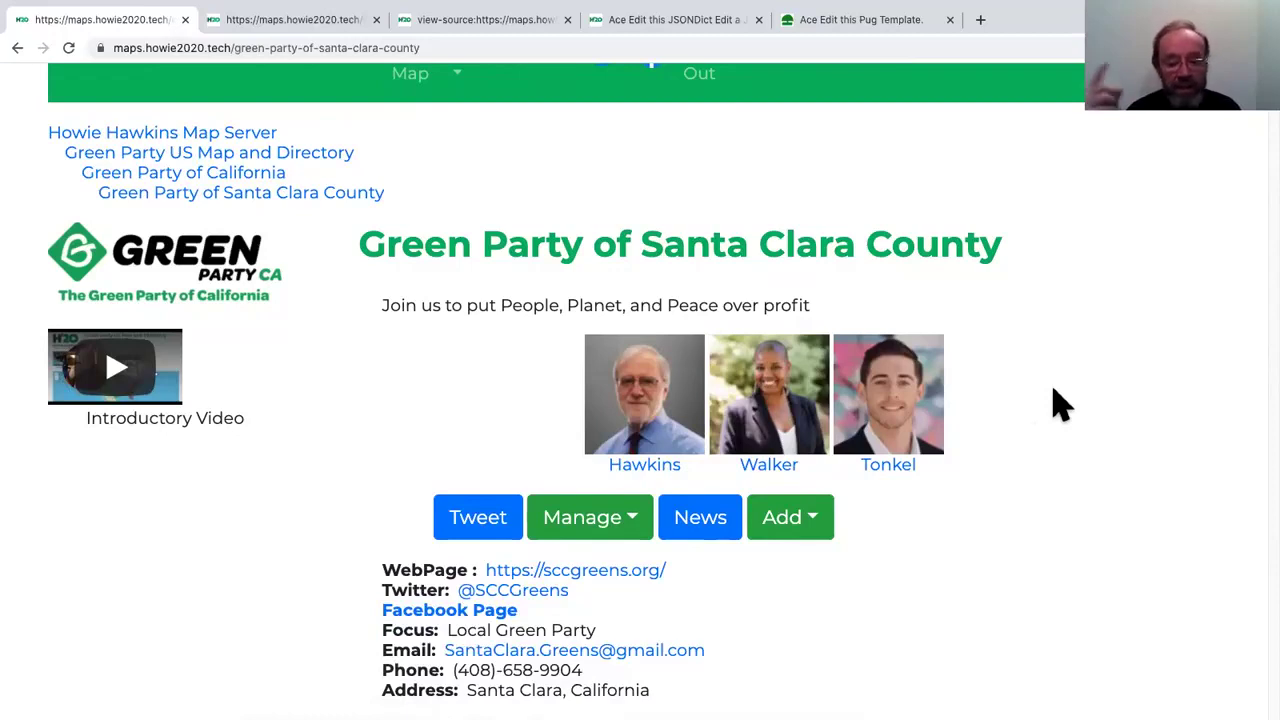
{"action": "scroll", "coordinate": [414, 585], "scroll_direction": "down", "scroll_amount": 1}
{"action": "scroll", "coordinate": [240, 560], "scroll_direction": "down", "scroll_amount": 5}
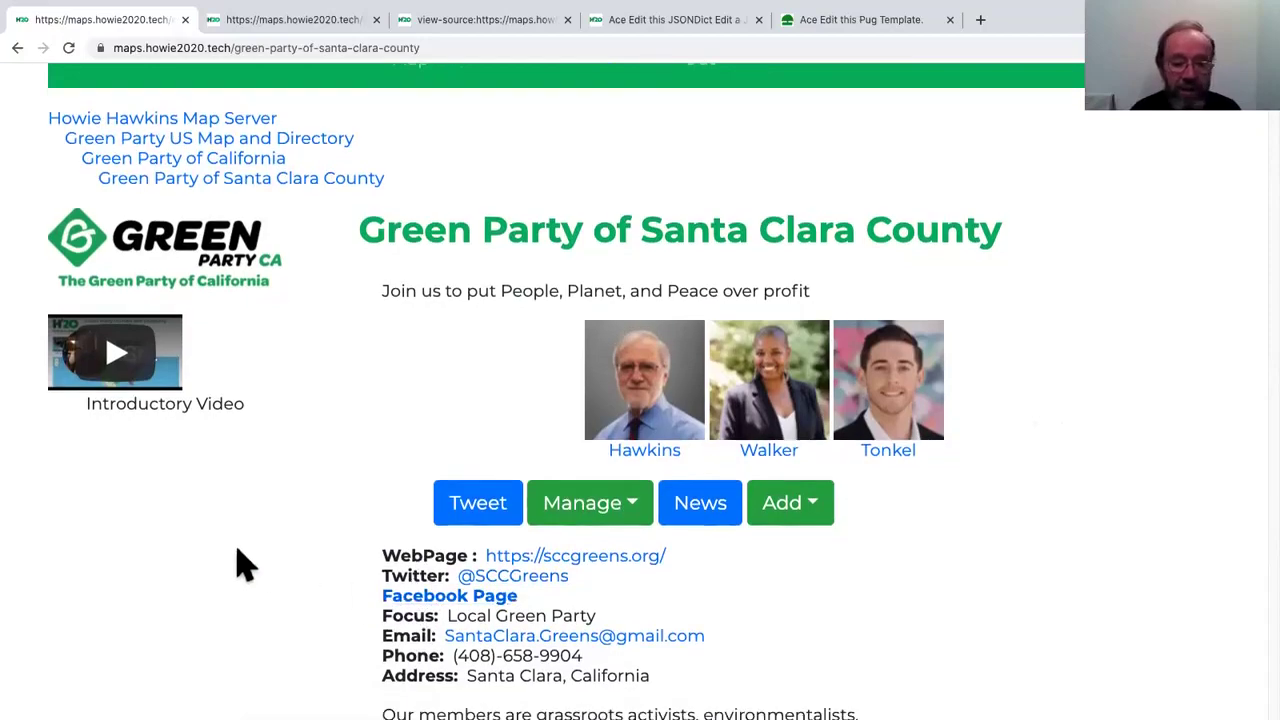
{"action": "scroll", "coordinate": [240, 560], "scroll_direction": "down", "scroll_amount": 4}
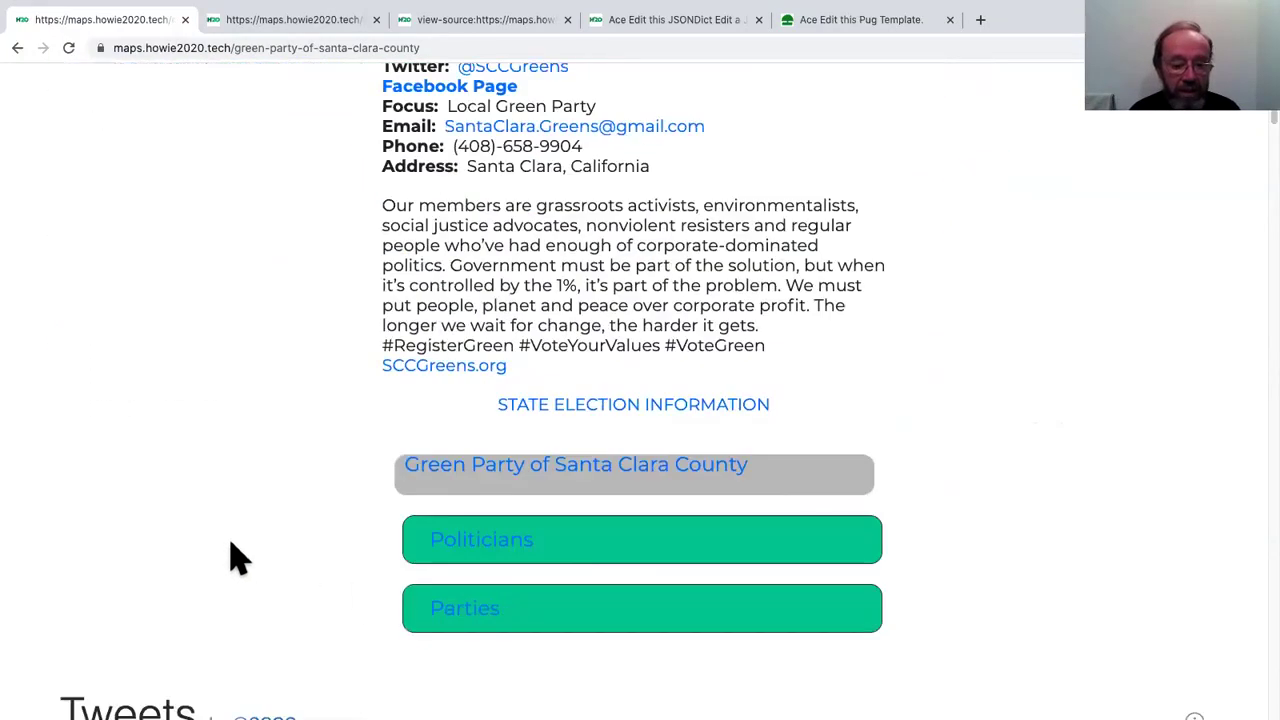
{"action": "scroll", "coordinate": [286, 371], "scroll_direction": "up", "scroll_amount": 8}
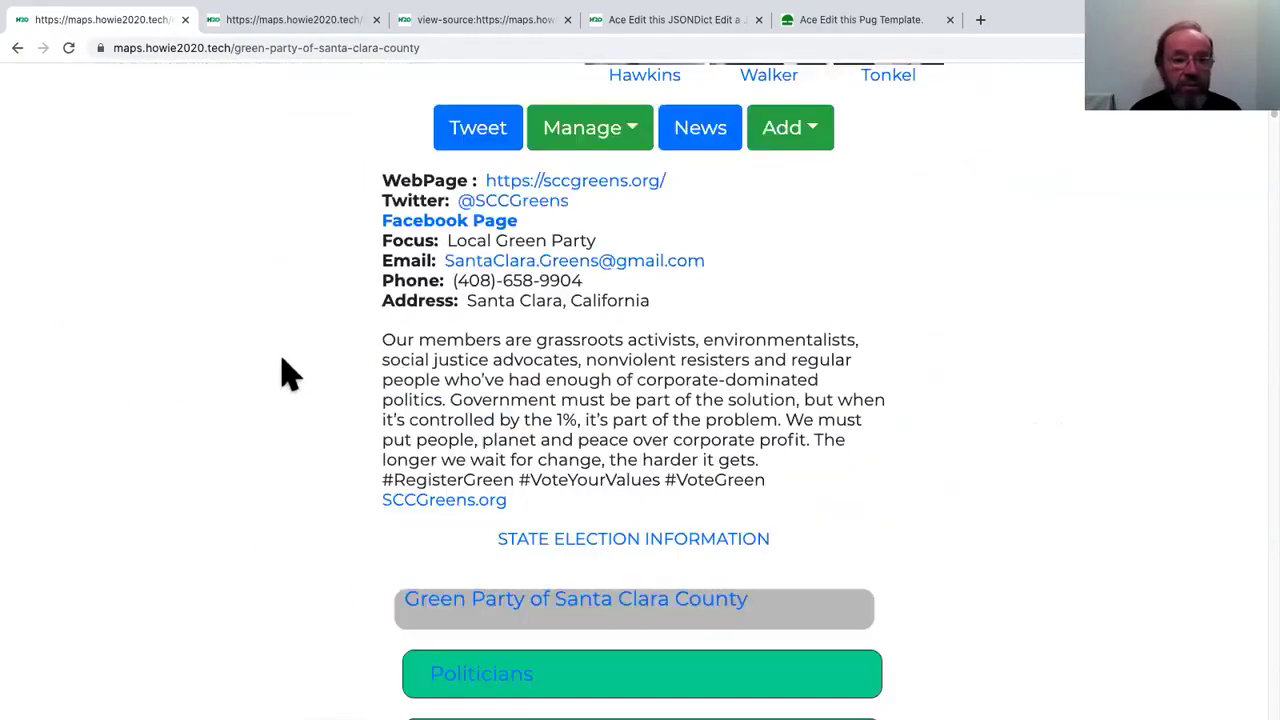
{"action": "left_click", "coordinate": [910, 320]}
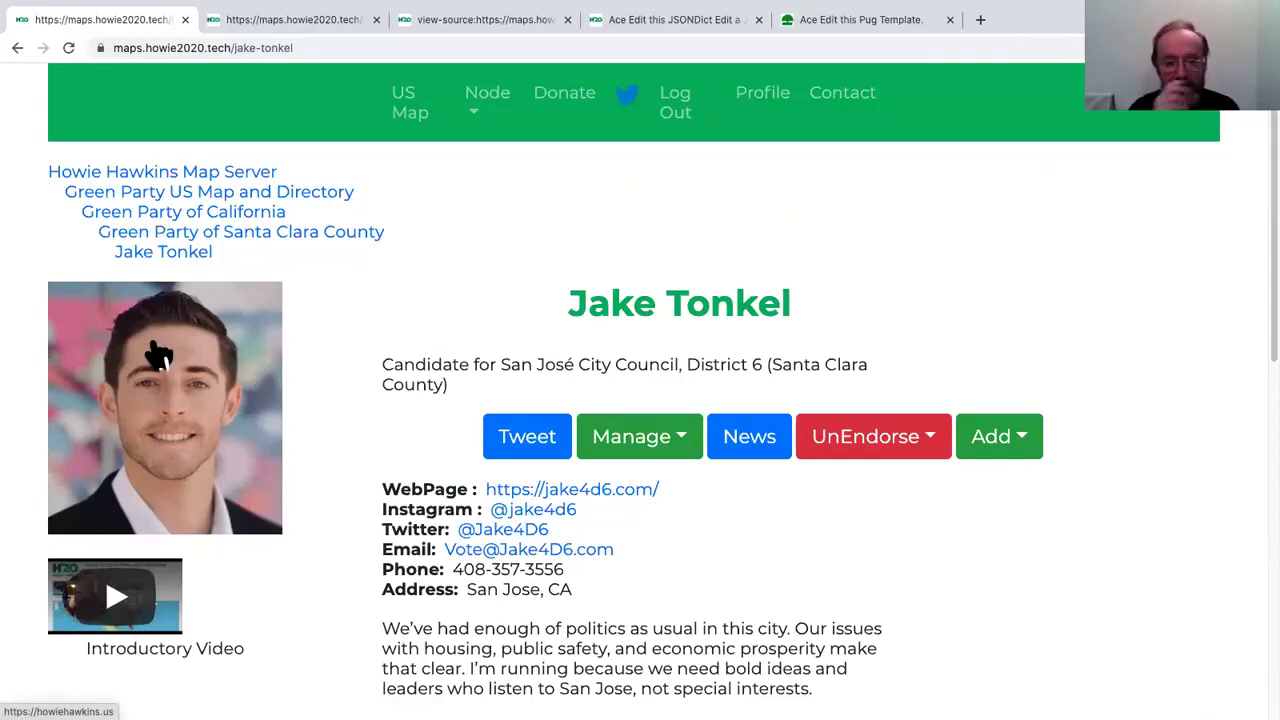
- Expand the virtual meeting, The Four Pillars and Ten Key Values entries, and glance at Shared Content
{"action": "scroll", "coordinate": [318, 648], "scroll_direction": "down", "scroll_amount": 1}
{"action": "scroll", "coordinate": [318, 648], "scroll_direction": "down", "scroll_amount": 7}
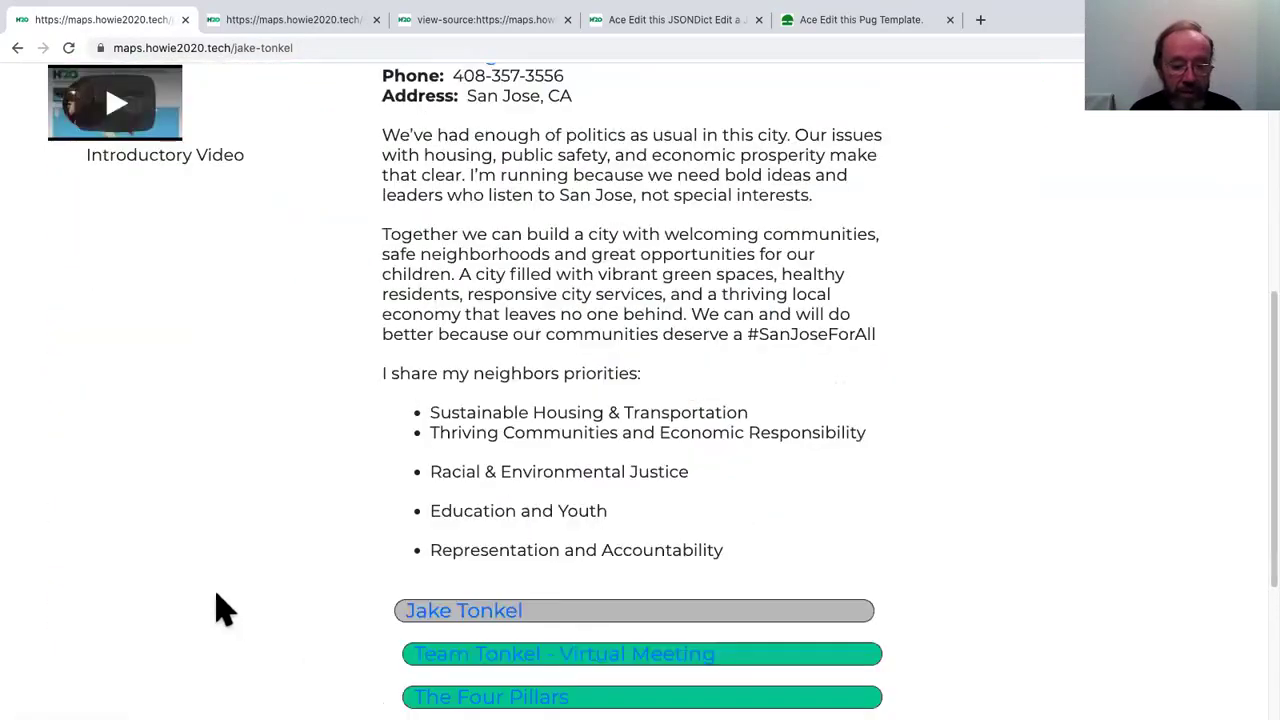
{"action": "scroll", "coordinate": [280, 475], "scroll_direction": "down", "scroll_amount": 1}
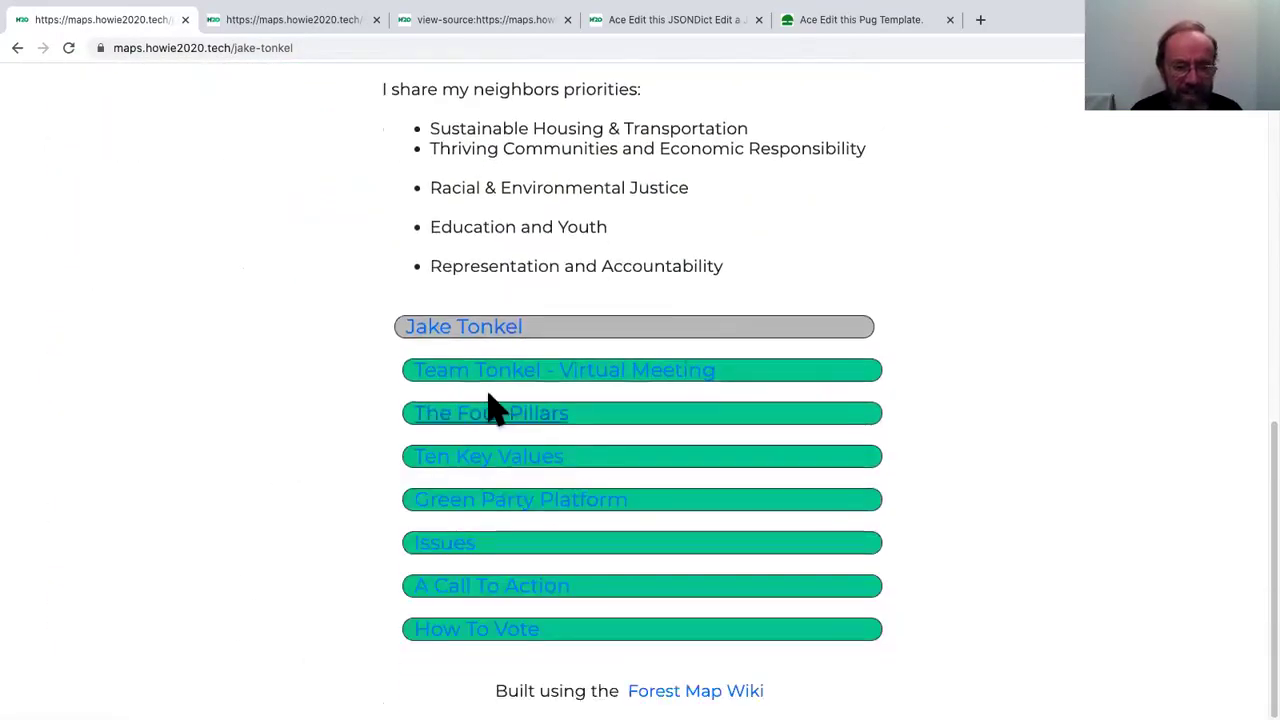
{"action": "left_click", "coordinate": [755, 376]}
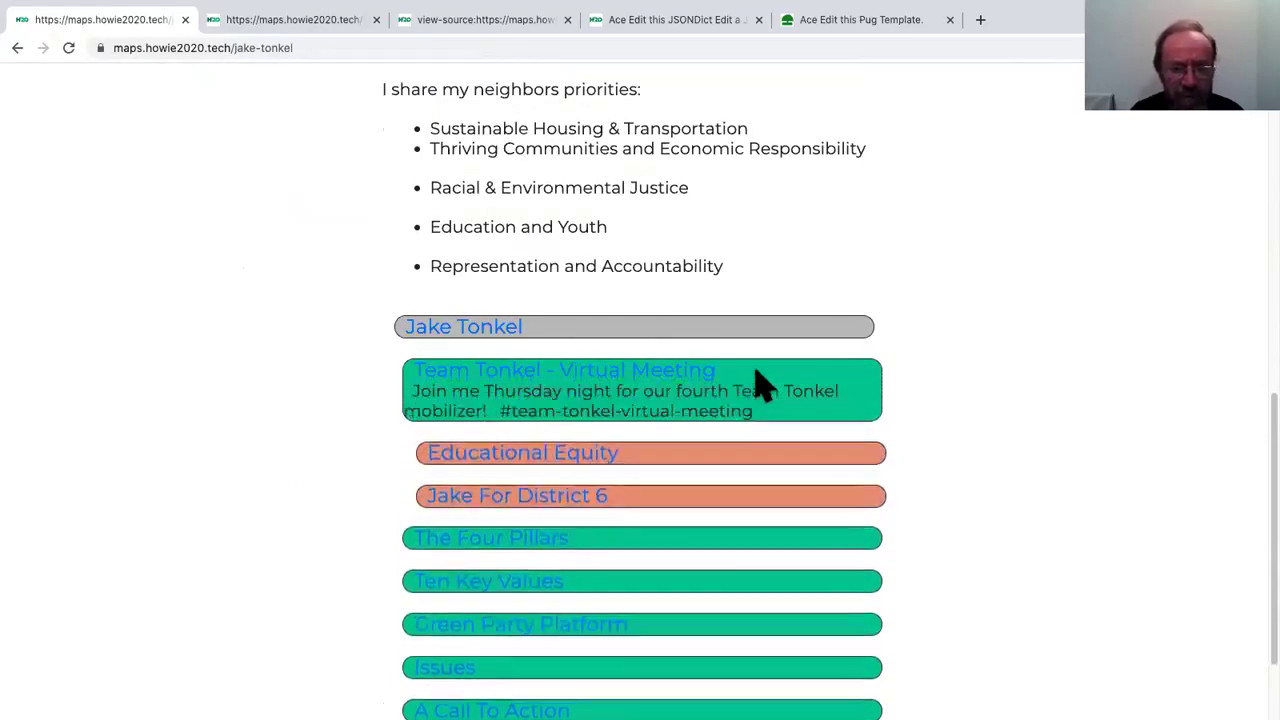
{"action": "scroll", "coordinate": [345, 408], "scroll_direction": "down", "scroll_amount": 1}
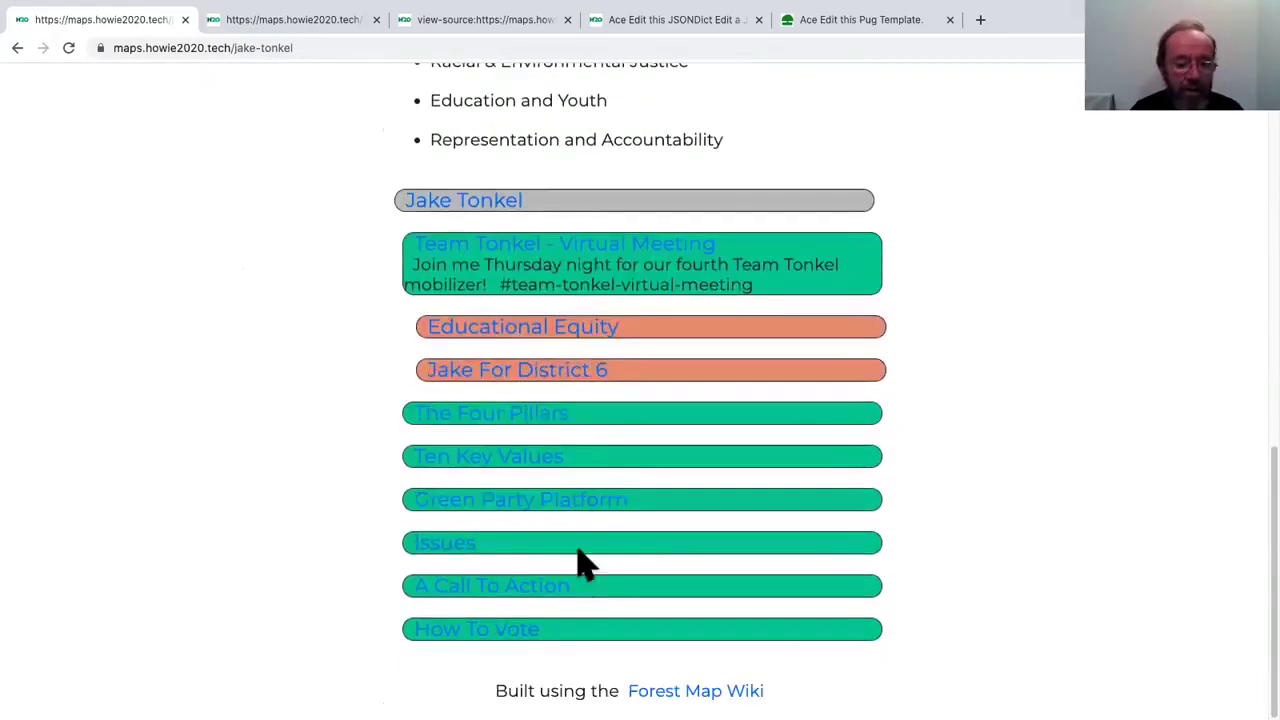
{"action": "left_click", "coordinate": [668, 412]}
{"action": "left_click", "coordinate": [688, 485]}
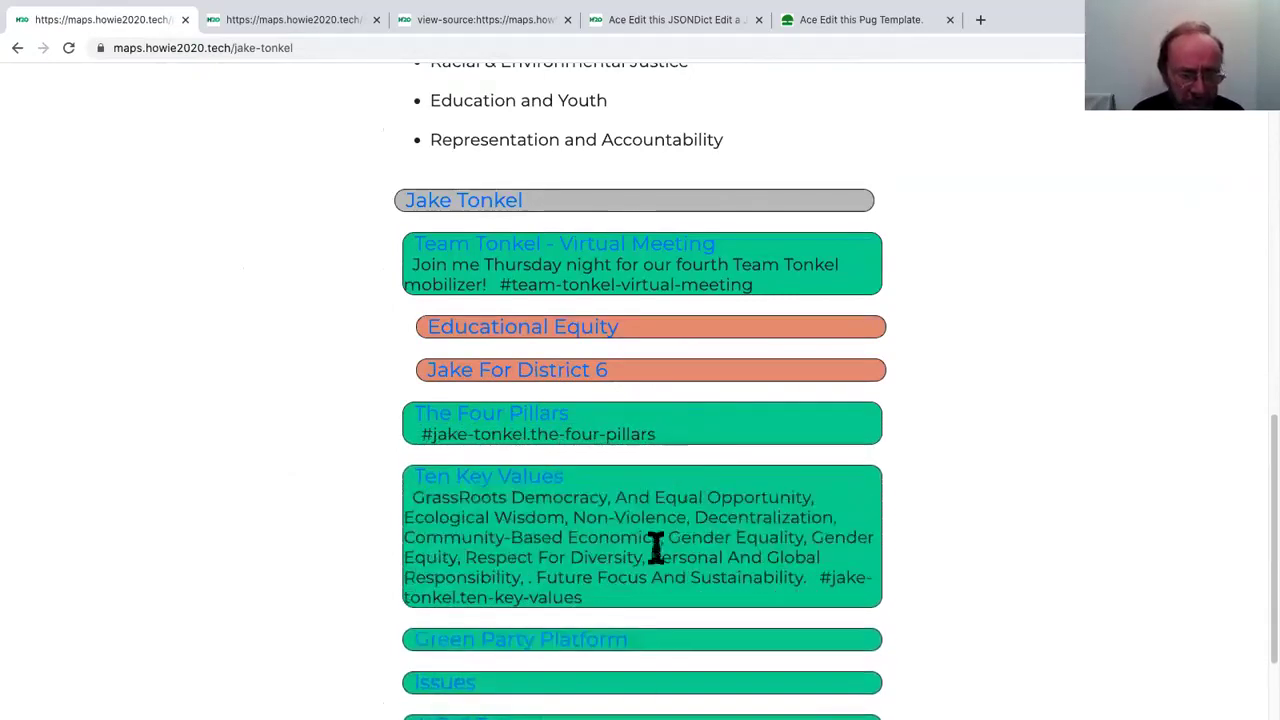
{"action": "left_click", "coordinate": [338, 24]}
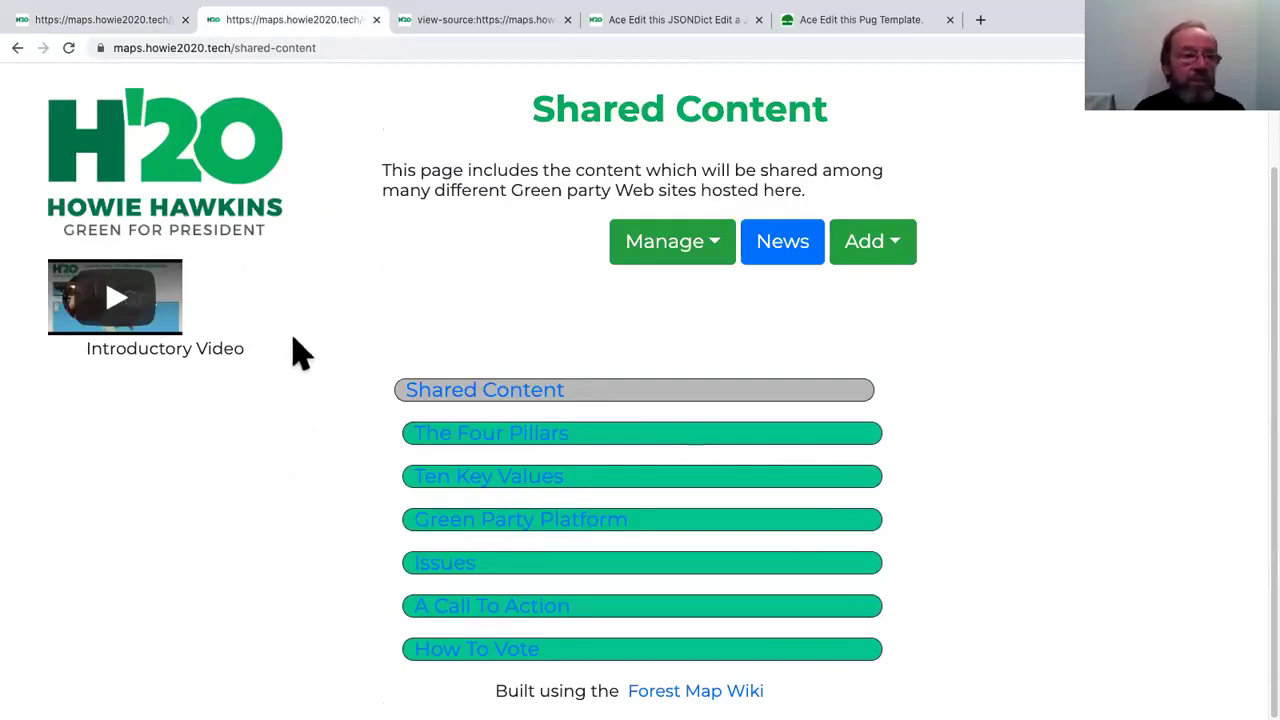
{"action": "left_click", "coordinate": [112, 24]}
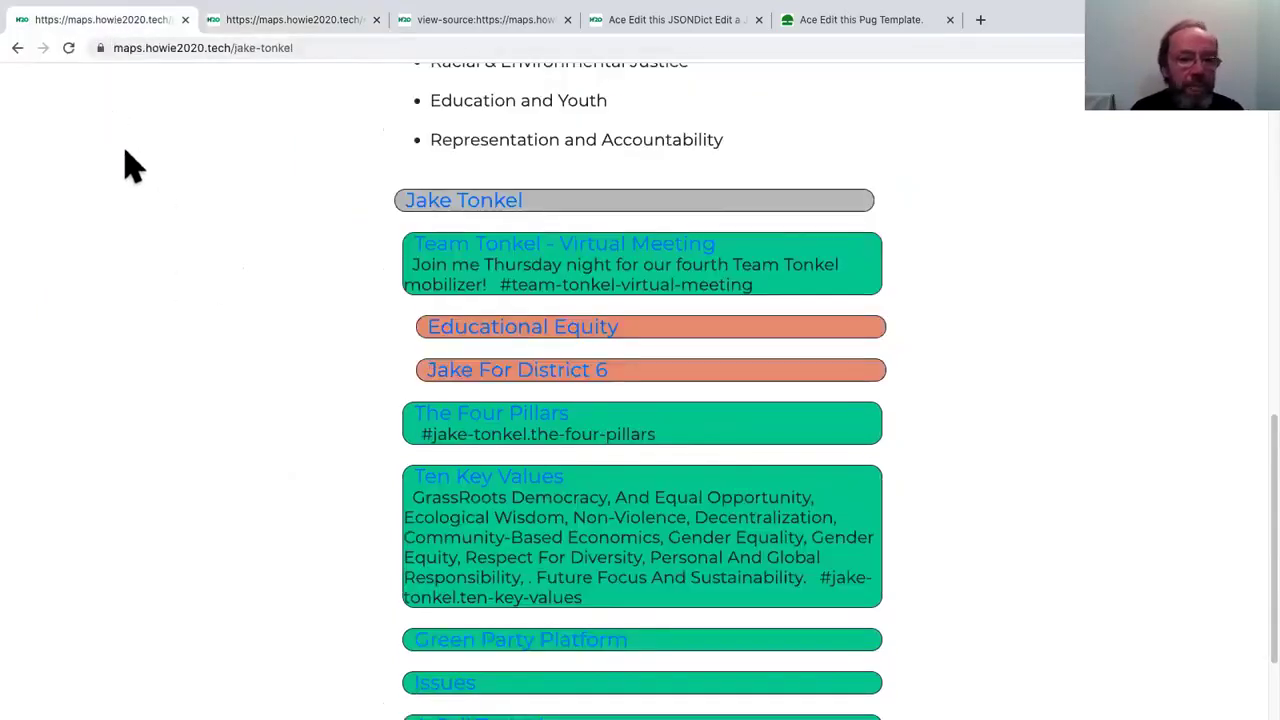
- Open the team virtual meeting page, then its District 6 campaign page with the Good Karma Bikes video
{"action": "left_click", "coordinate": [565, 258]}
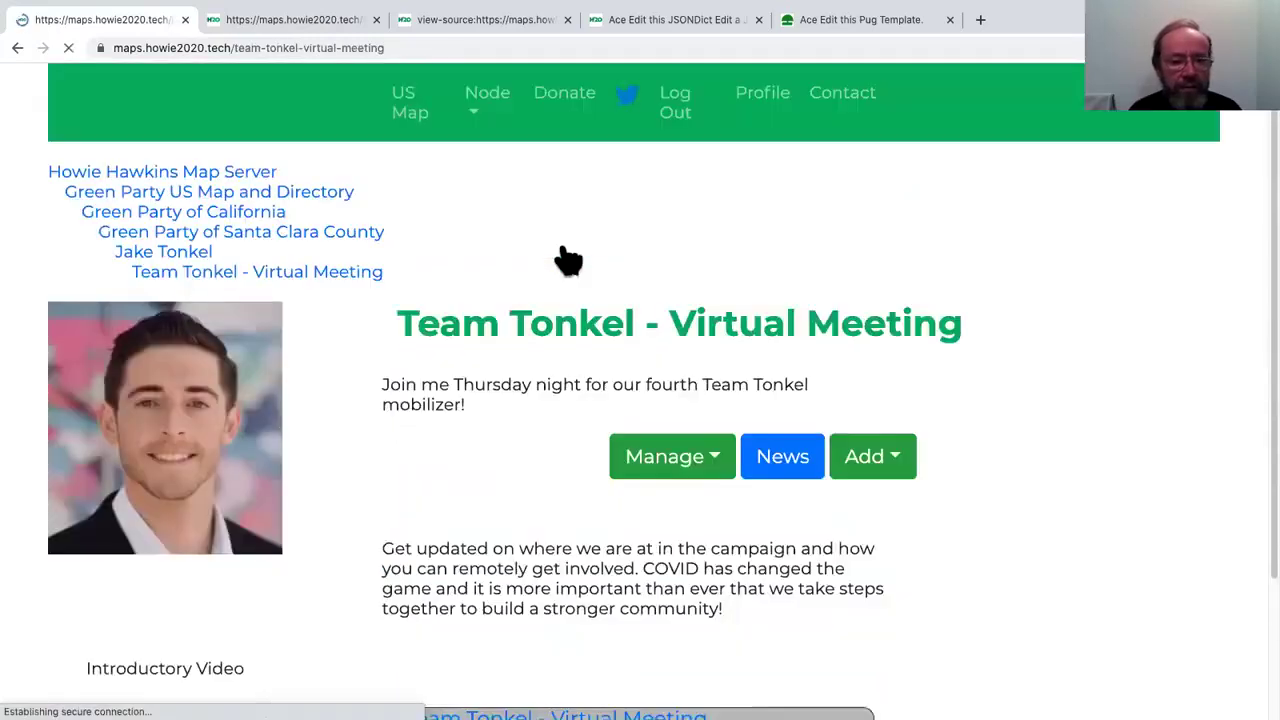
{"action": "scroll", "coordinate": [335, 420], "scroll_direction": "down", "scroll_amount": 3}
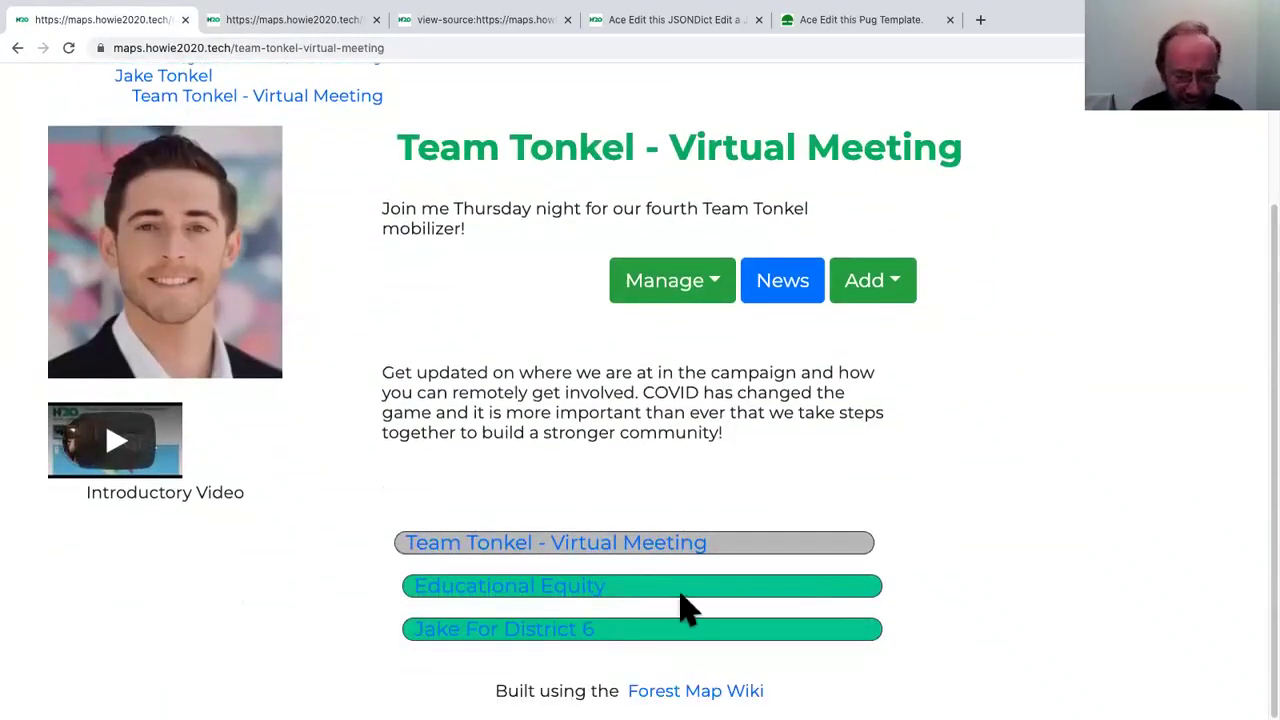
{"action": "left_click", "coordinate": [689, 638]}
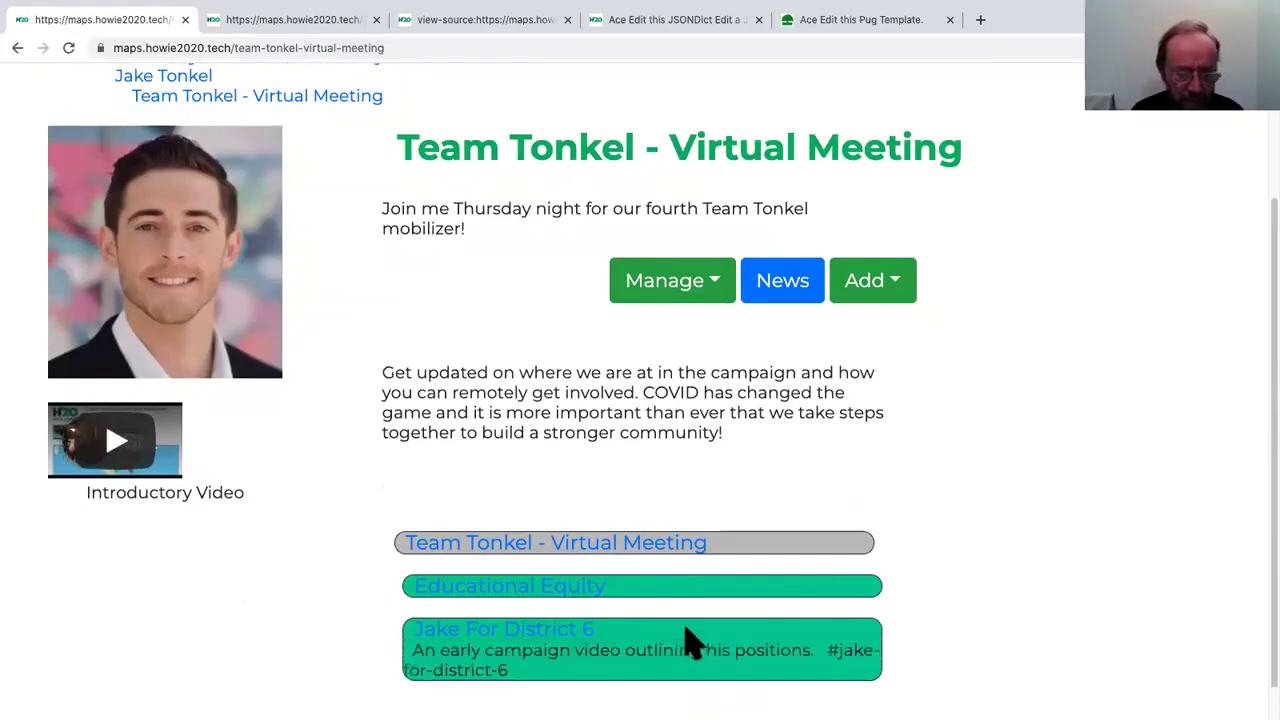
{"action": "left_click", "coordinate": [545, 632]}
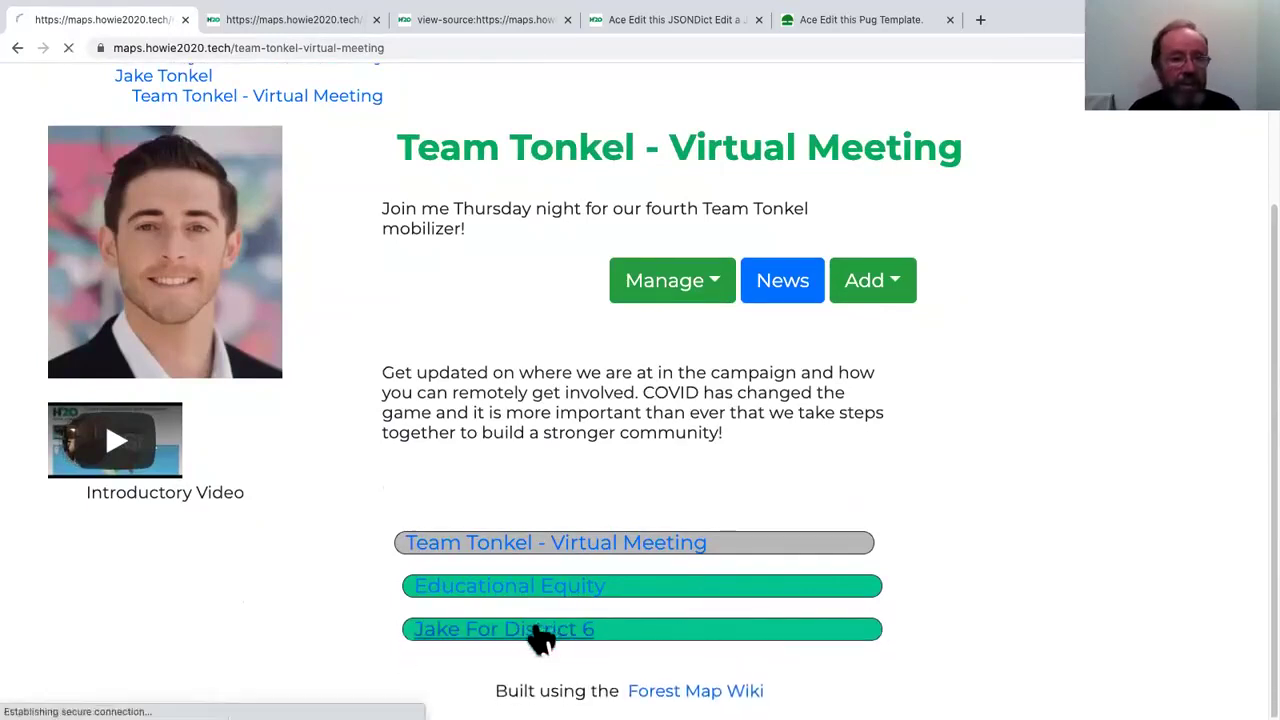
{"action": "scroll", "coordinate": [323, 474], "scroll_direction": "down", "scroll_amount": 5}
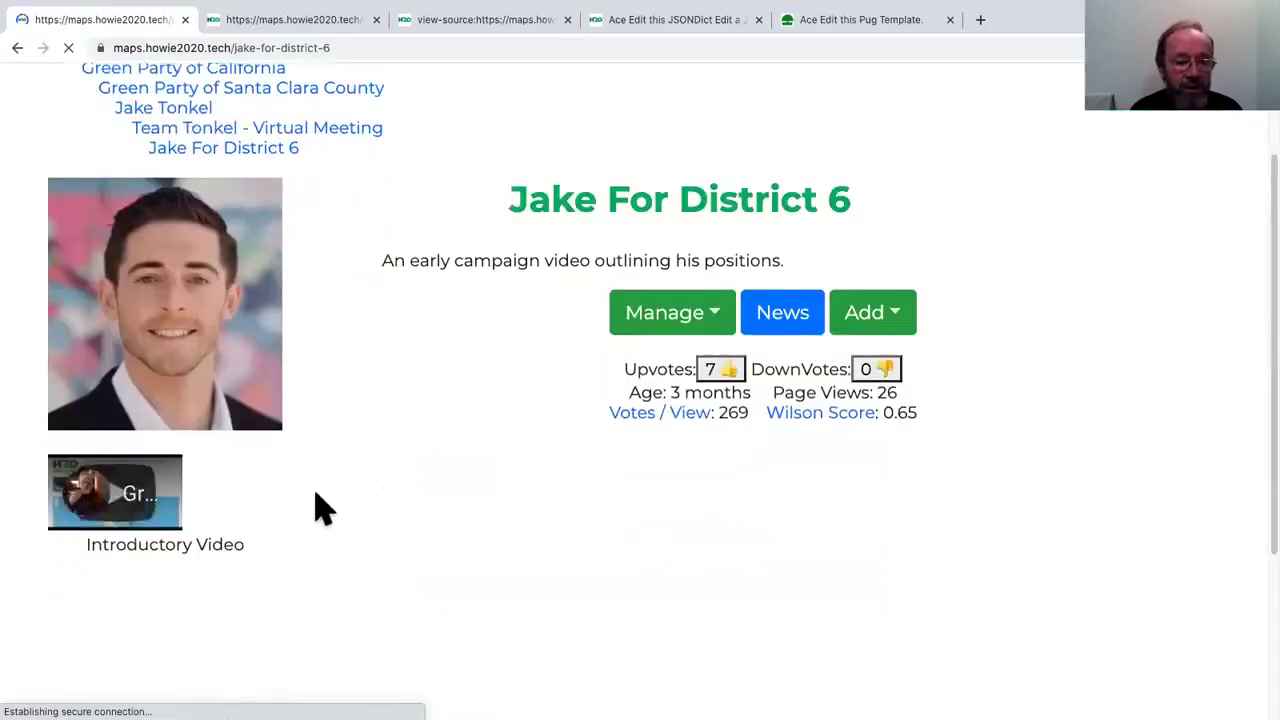
{"action": "scroll", "coordinate": [283, 572], "scroll_direction": "down", "scroll_amount": 1}
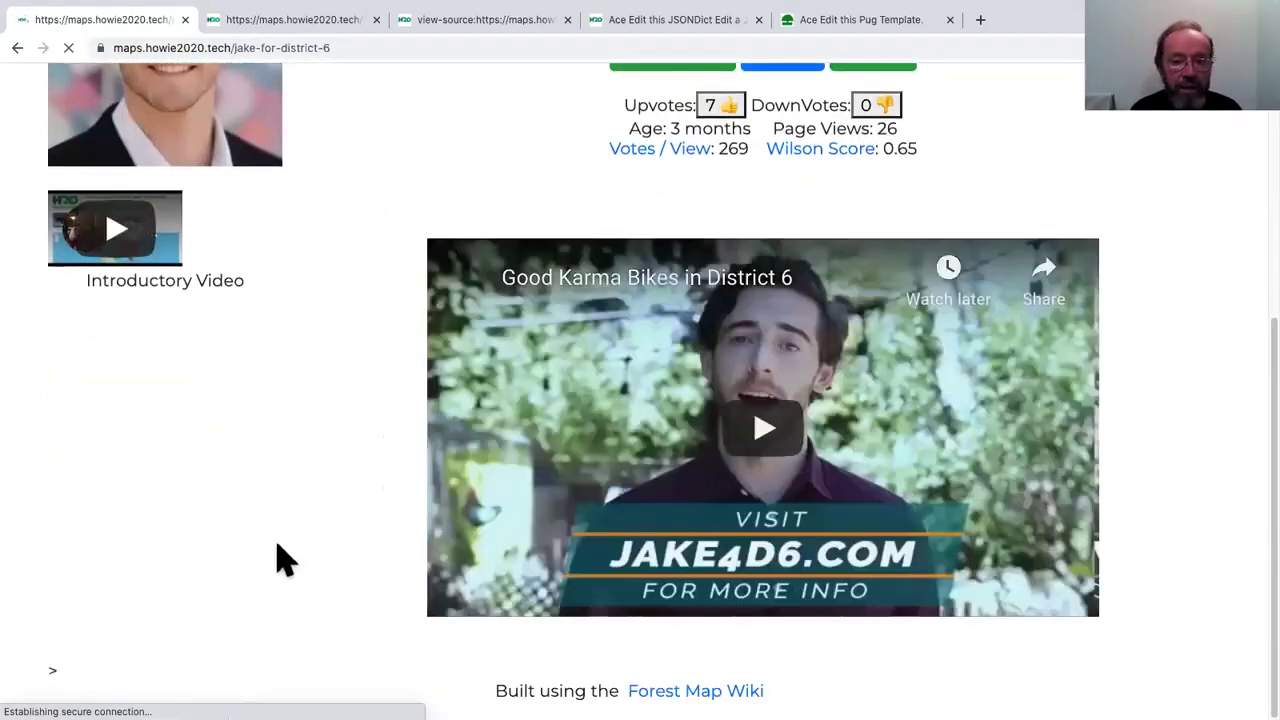
{"action": "scroll", "coordinate": [278, 558], "scroll_direction": "up", "scroll_amount": 3}
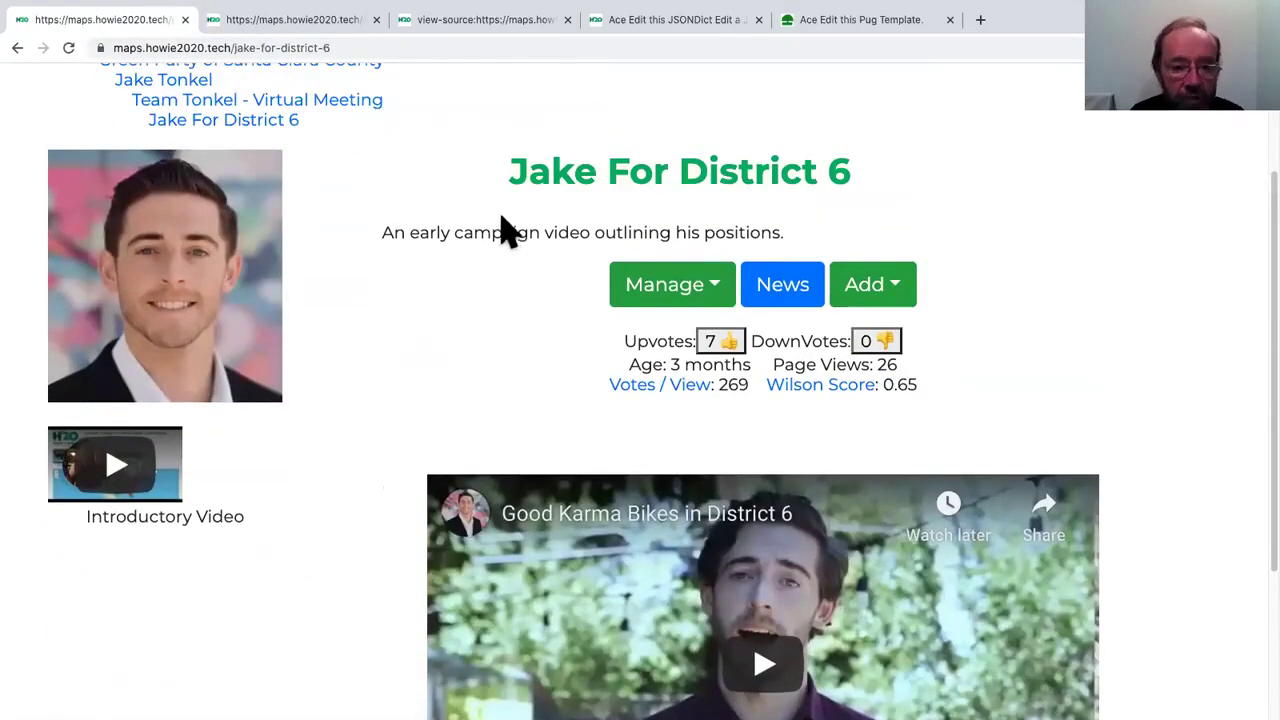
- Paste a Lorem ipsum paragraph into the Longer Description field of the Ck Edit form
{"action": "left_click", "coordinate": [651, 292]}
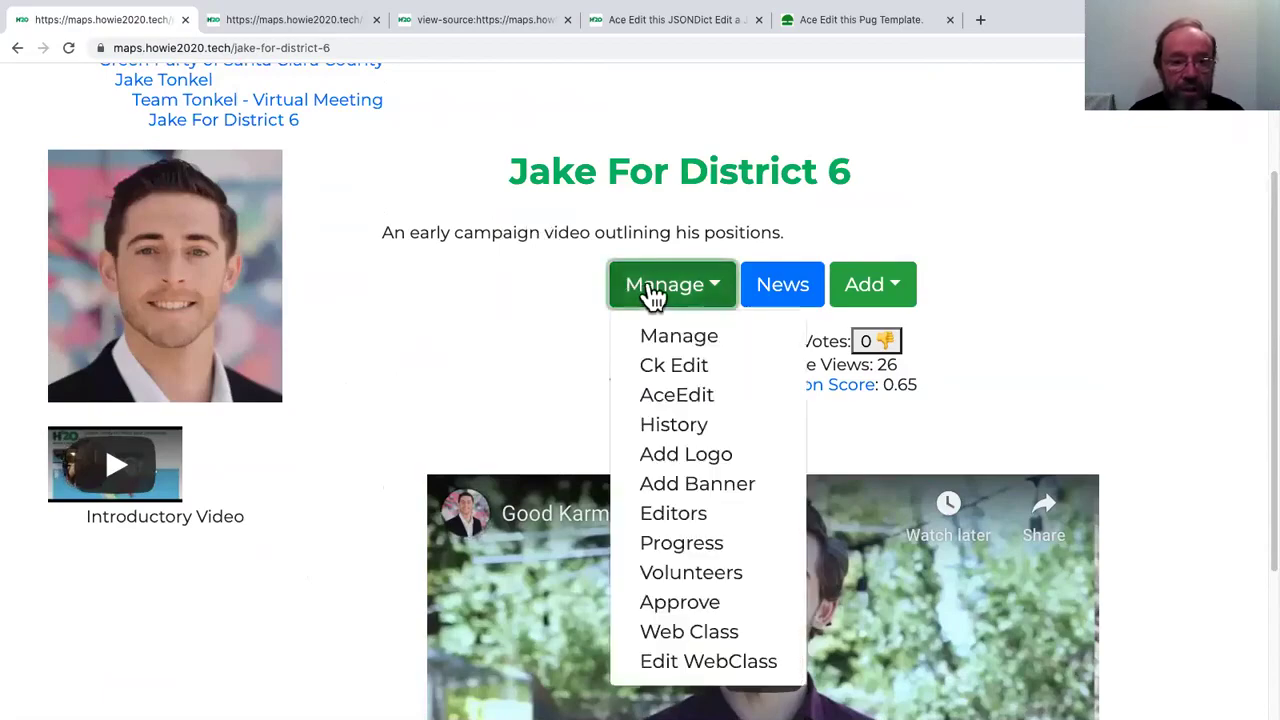
{"action": "left_click", "coordinate": [671, 365]}
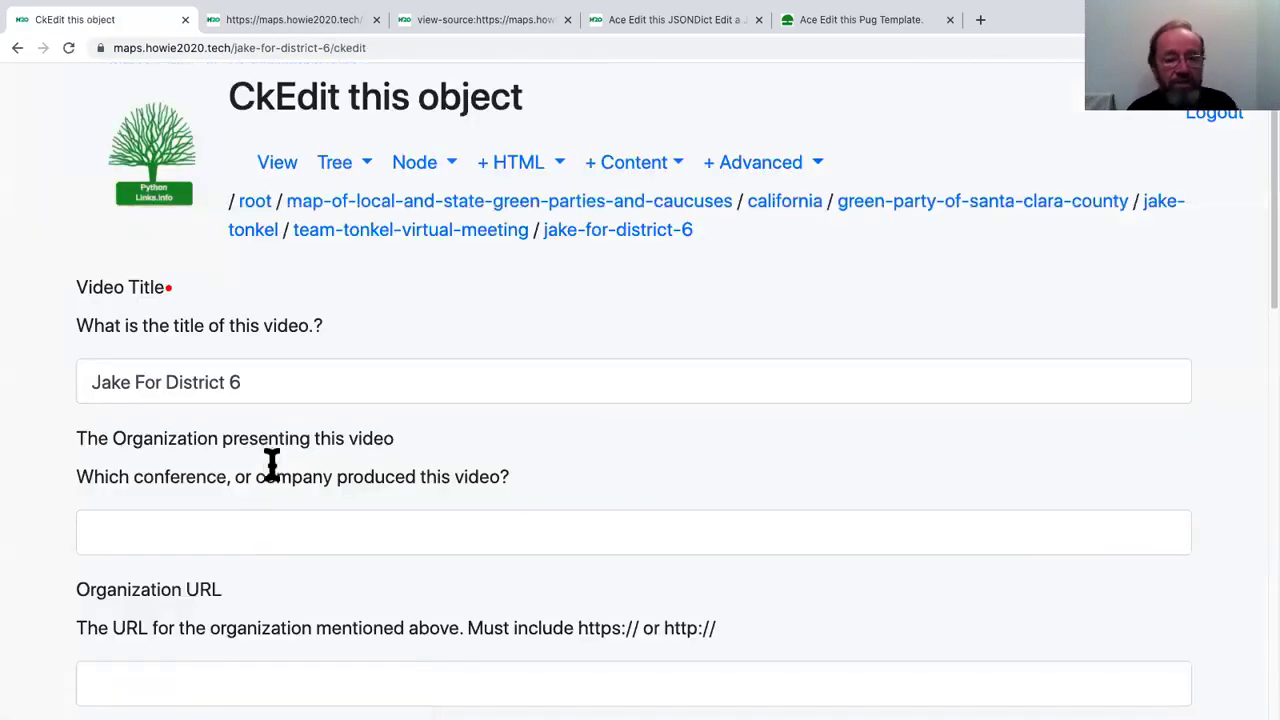
{"action": "scroll", "coordinate": [271, 463], "scroll_direction": "down", "scroll_amount": 8}
{"action": "left_click", "coordinate": [224, 388]}
{"action": "type", "text": "Lorem ipsum dolor sit amet, consectetur adipiscing elit, sed do eiusmod tempor incididunt ut labore et dolore magna aliqua. Ut enim ad minim veniam, quis nostrud exercitation ullamco laboris nisi ut aliquip ex ea commodo consequat. Duis aute irure dolor in reprehenderit in voluptate velit esse cillum dolore eu fugiat nulla pariatur. Excepteur sint occaecat cupidatat non proident, sunt in culpa qui officia deserunt mollit anim id est laborum"}
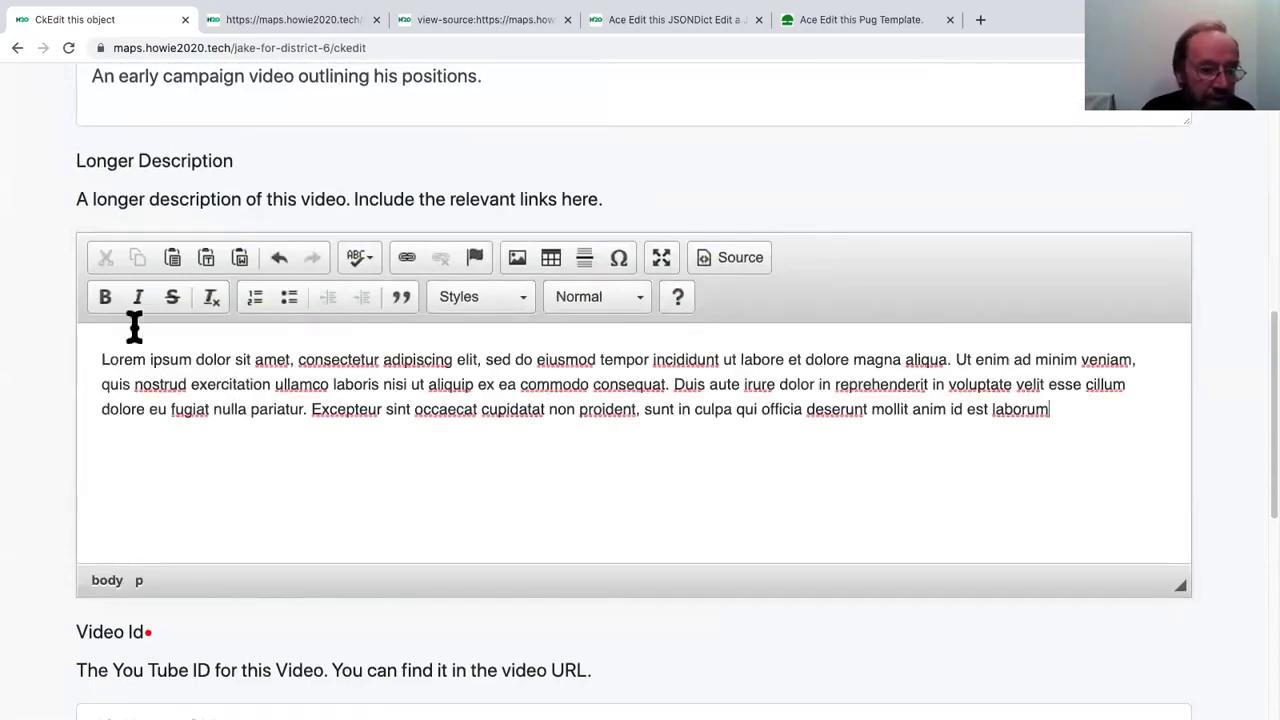
- Make the paragraph's opening bold, italic and struck through, then save and view
{"action": "left_click_drag", "start_coordinate": [230, 384], "coordinate": [117, 343]}
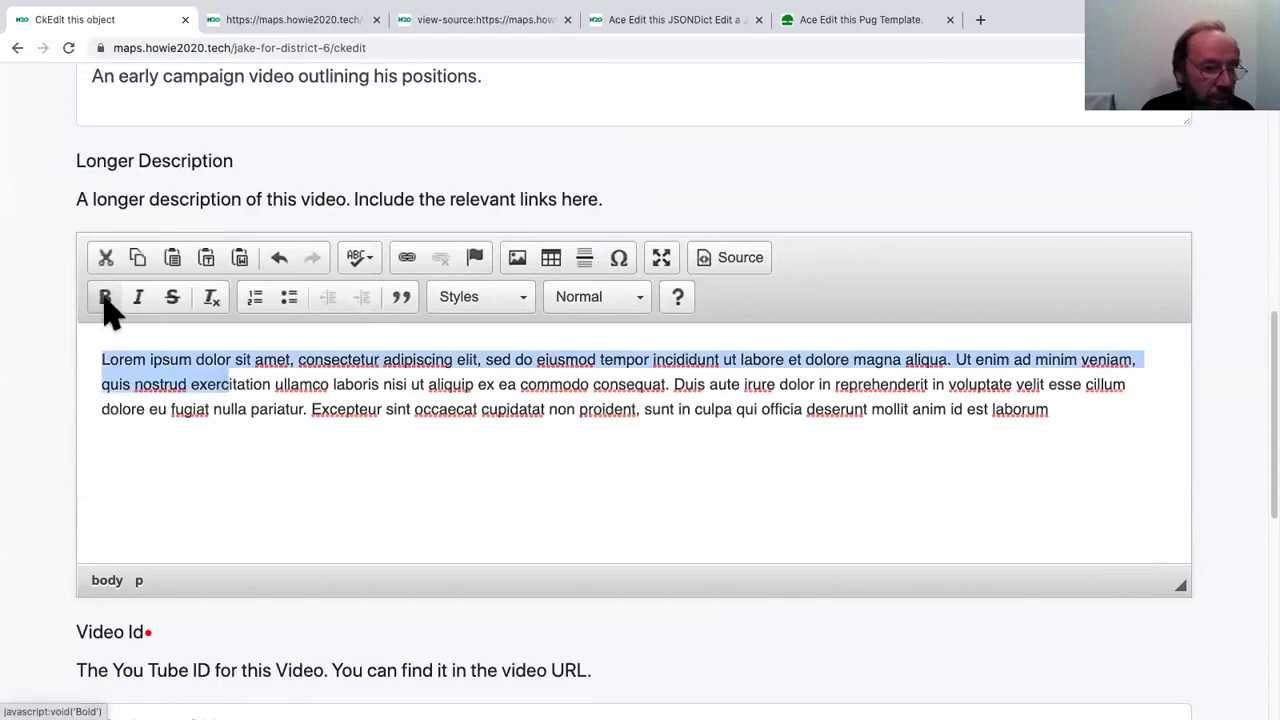
{"action": "left_click", "coordinate": [105, 296]}
{"action": "left_click", "coordinate": [138, 296]}
{"action": "left_click", "coordinate": [172, 296]}
{"action": "scroll", "coordinate": [166, 535], "scroll_direction": "down", "scroll_amount": 7}
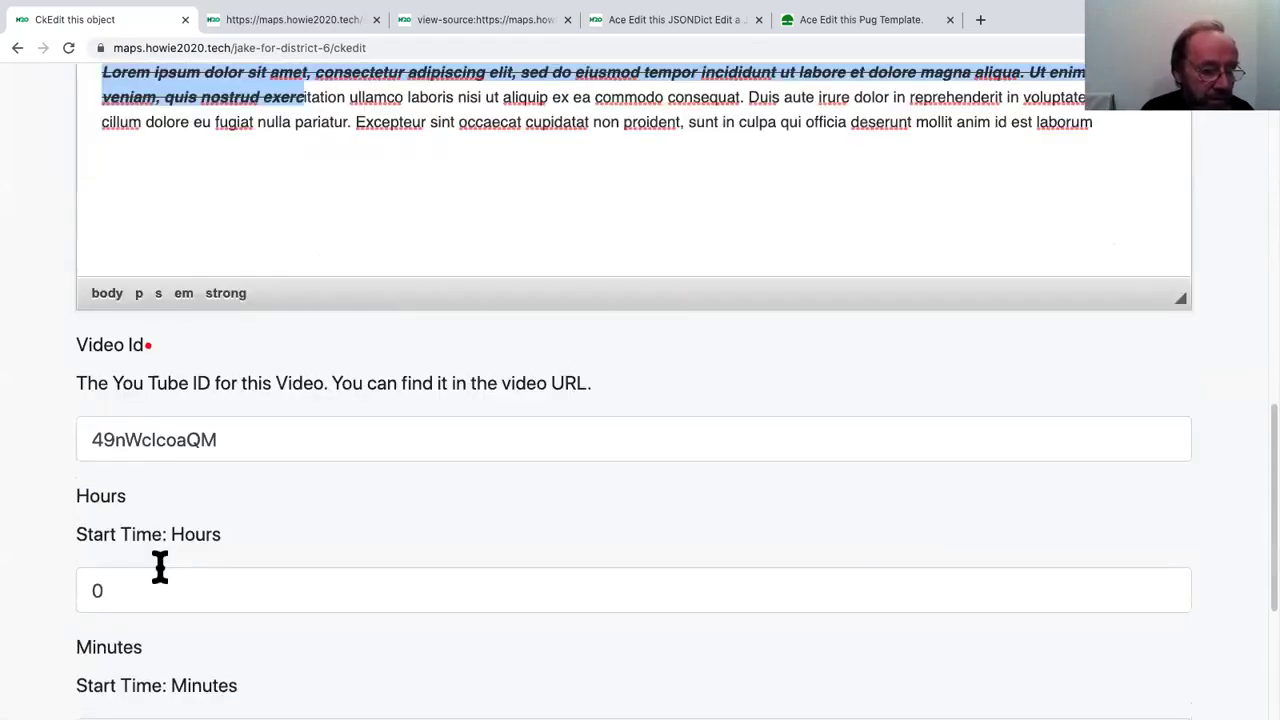
{"action": "left_click", "coordinate": [120, 638]}
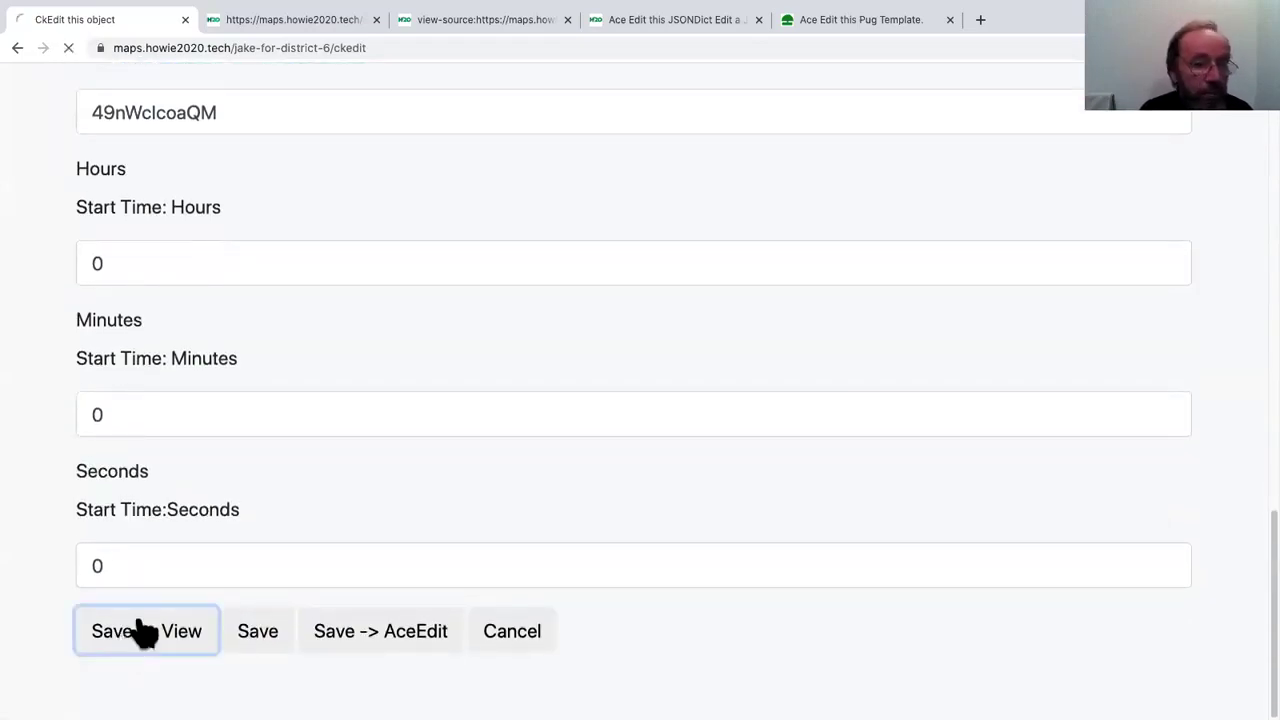
- Restore version 3, saved 14 minutes ago, from the page's history
{"action": "scroll", "coordinate": [350, 440], "scroll_direction": "down", "scroll_amount": 6}
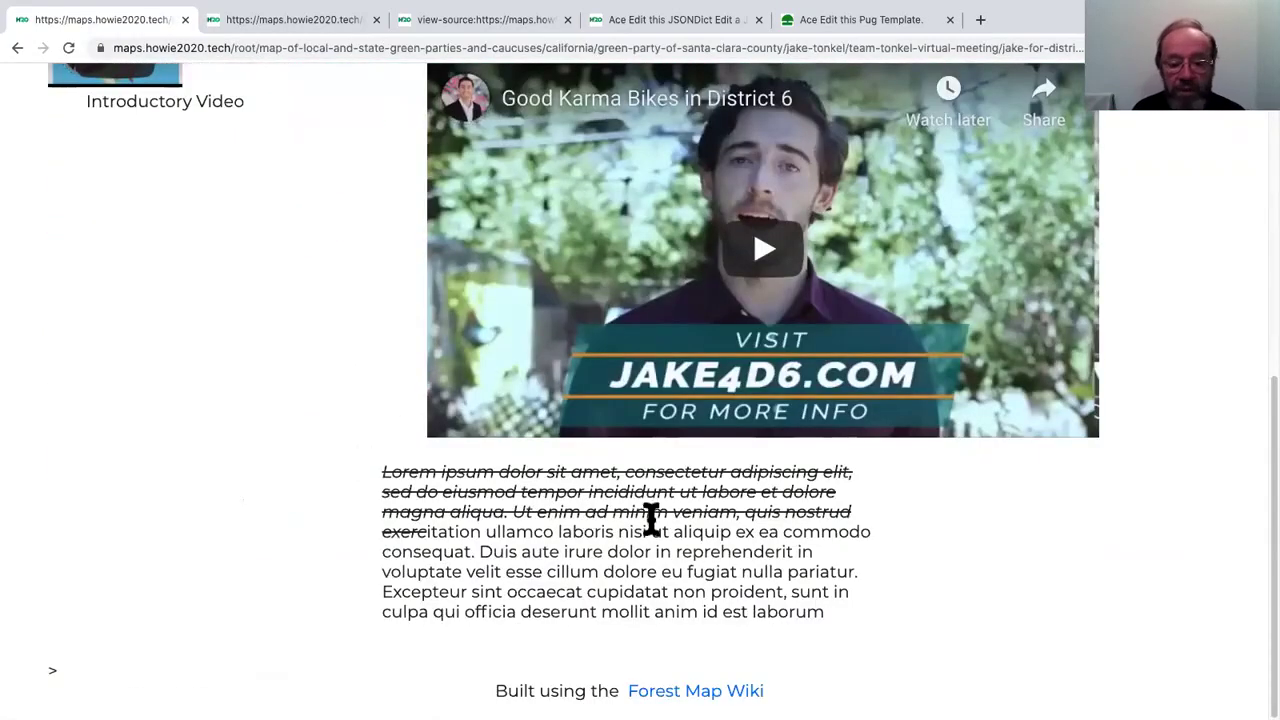
{"action": "scroll", "coordinate": [308, 310], "scroll_direction": "up", "scroll_amount": 6}
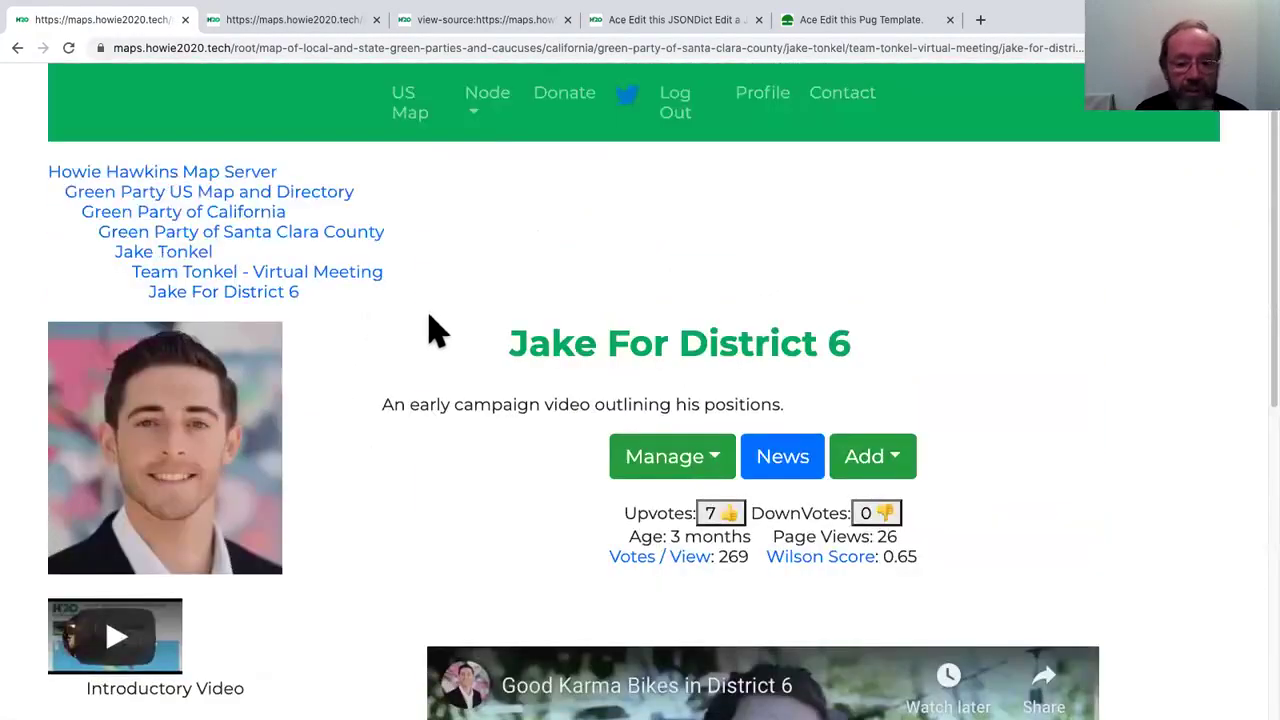
{"action": "scroll", "coordinate": [429, 329], "scroll_direction": "down", "scroll_amount": 1}
{"action": "left_click", "coordinate": [657, 334]}
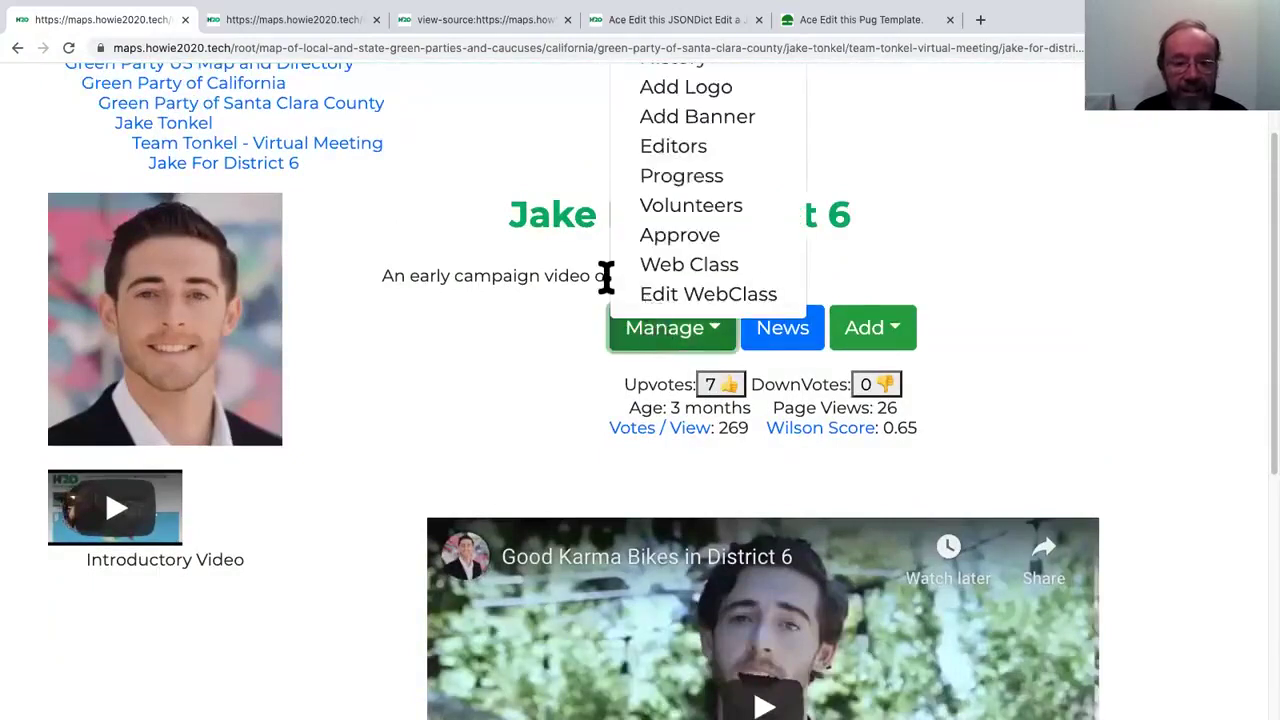
{"action": "scroll", "coordinate": [606, 277], "scroll_direction": "up", "scroll_amount": 1}
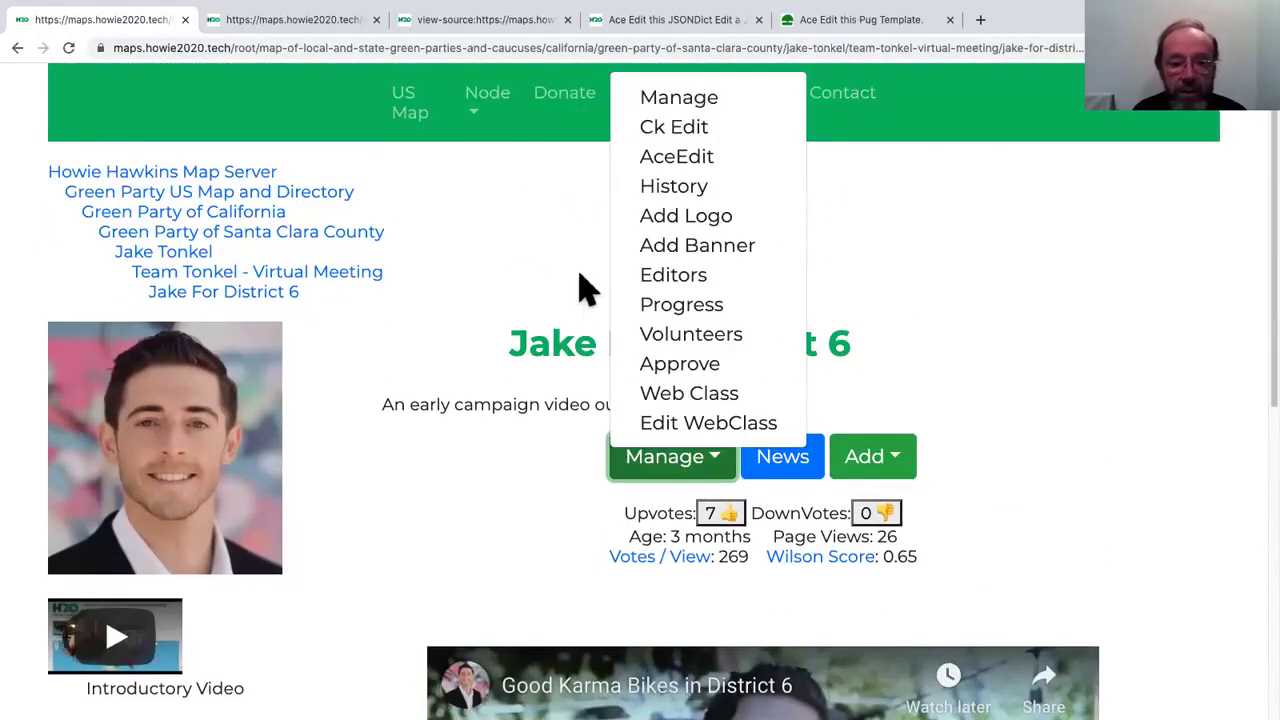
{"action": "left_click", "coordinate": [673, 187]}
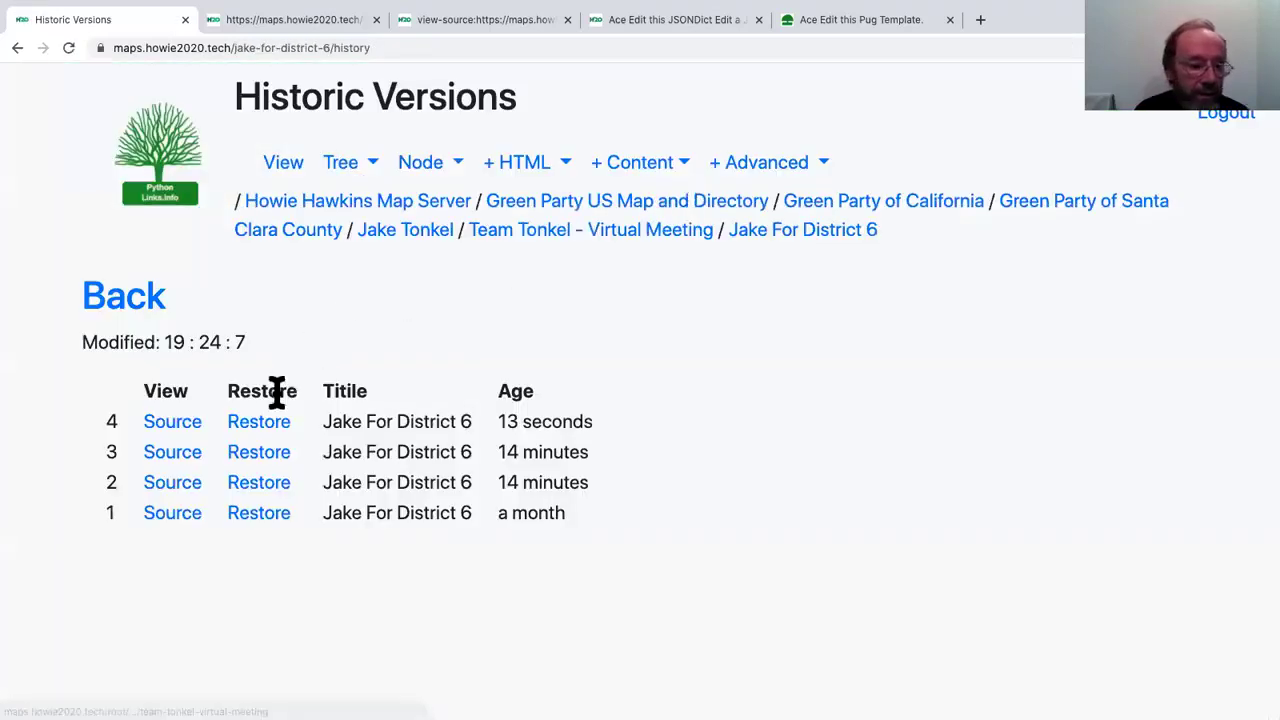
{"action": "left_click", "coordinate": [275, 462]}
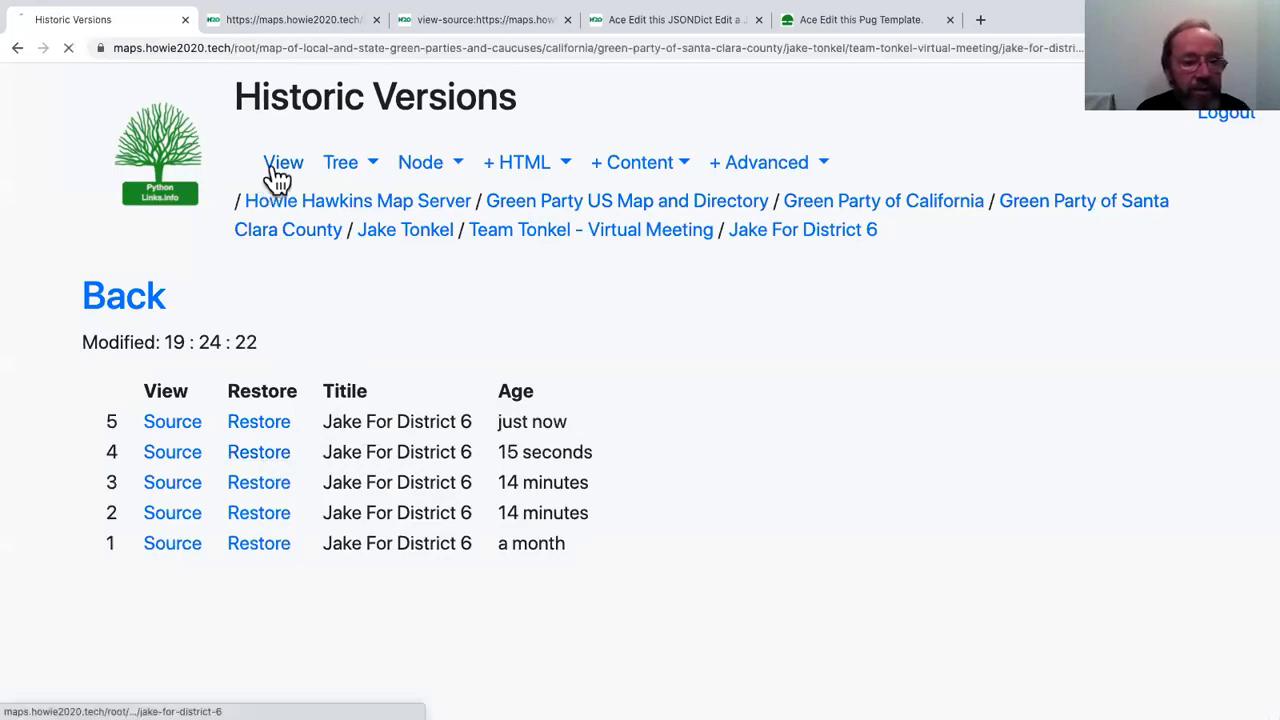
- Scroll the restored District 6 page to confirm the lorem ipsum text is gone
{"action": "scroll", "coordinate": [375, 360], "scroll_direction": "down", "scroll_amount": 4}
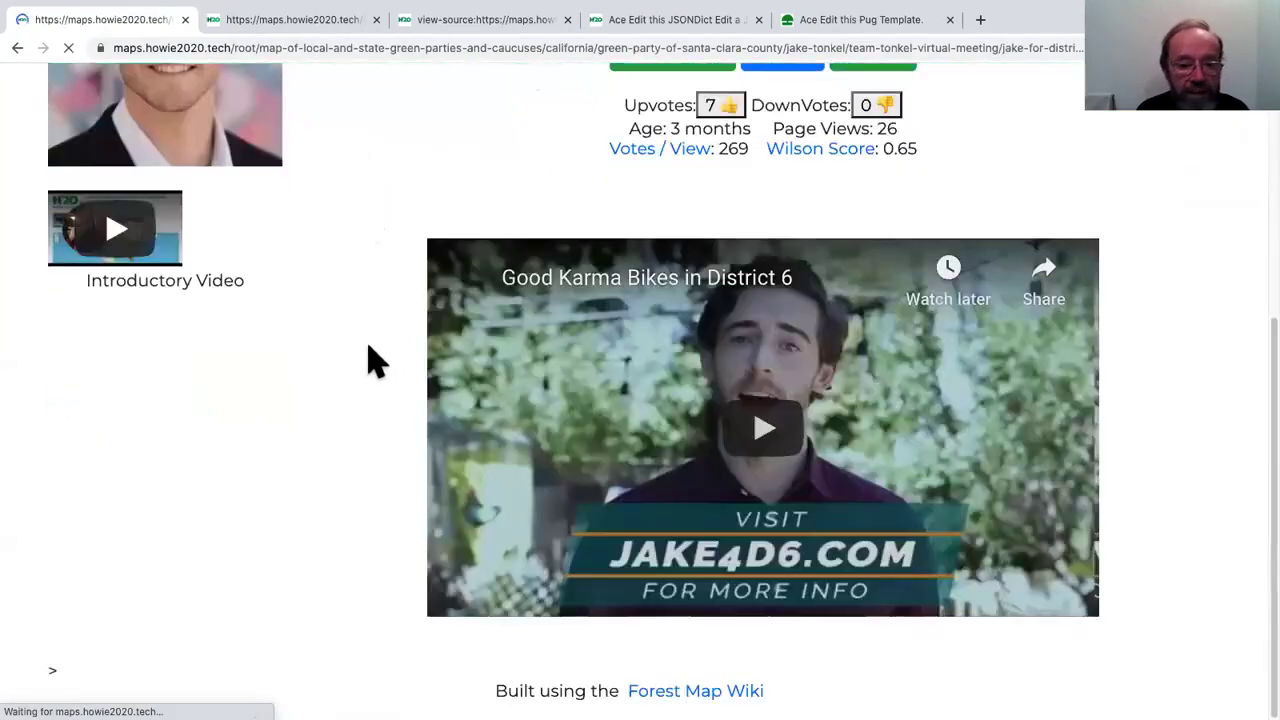
{"action": "scroll", "coordinate": [372, 362], "scroll_direction": "up", "scroll_amount": 3}
{"action": "scroll", "coordinate": [362, 364], "scroll_direction": "up", "scroll_amount": 1}
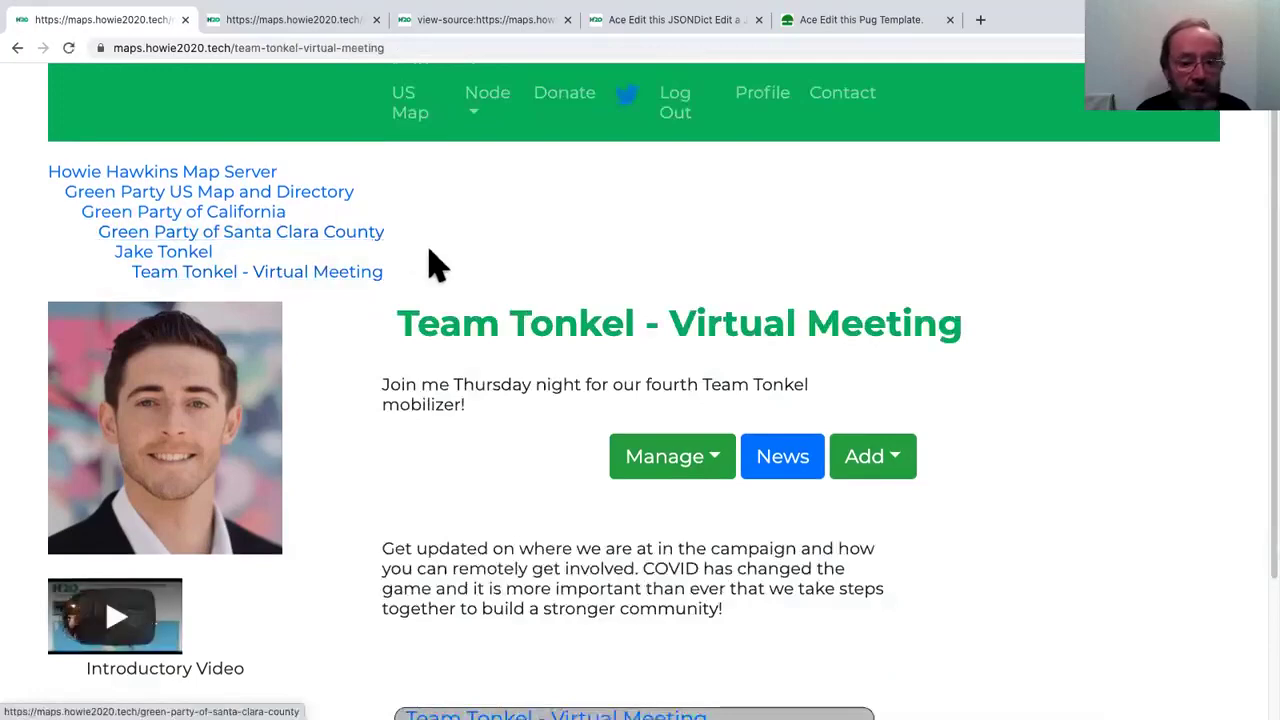
{"action": "scroll", "coordinate": [457, 294], "scroll_direction": "down", "scroll_amount": 2}
{"action": "left_click", "coordinate": [688, 298]}
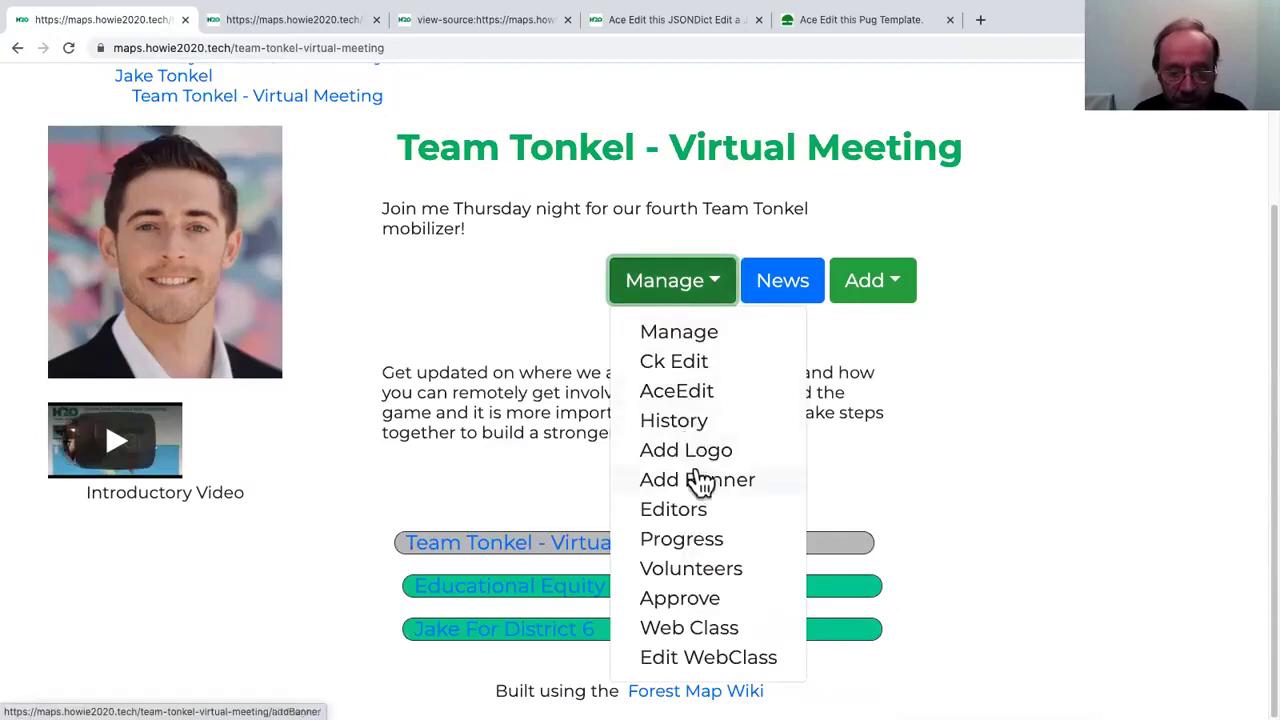
{"action": "left_click", "coordinate": [690, 516]}
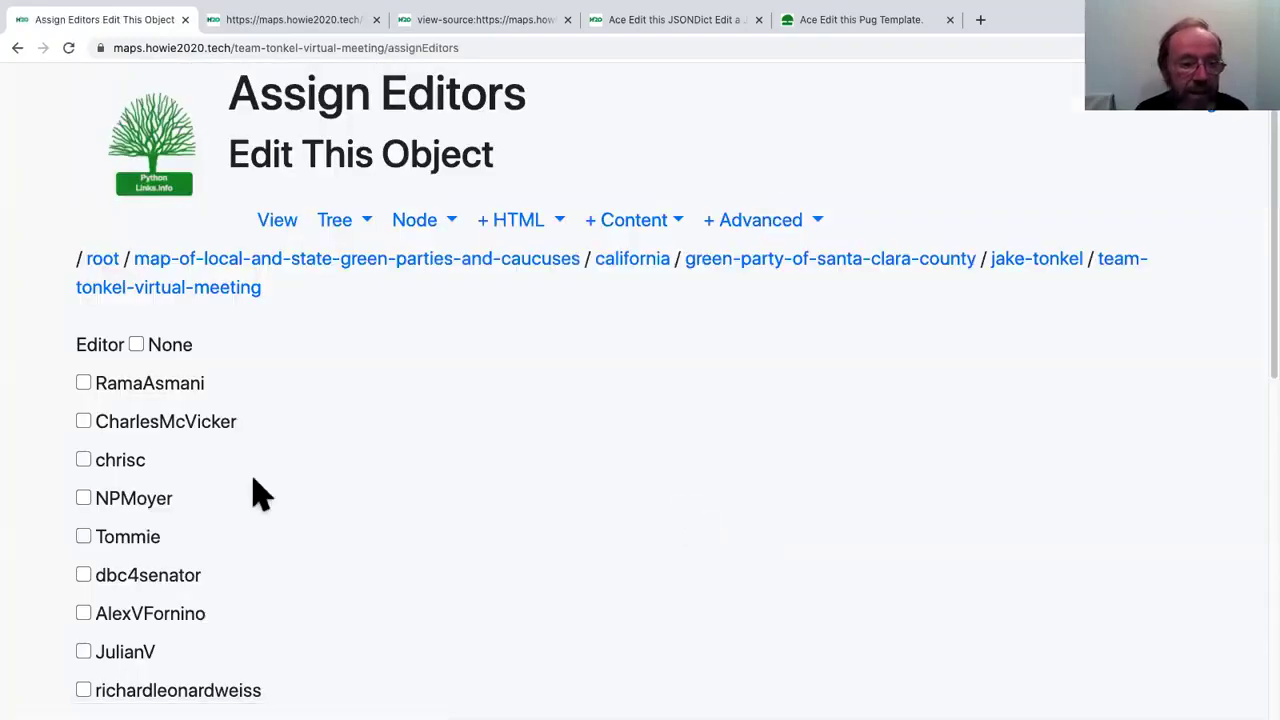
{"action": "left_click", "coordinate": [83, 462]}
{"action": "left_click", "coordinate": [84, 499]}
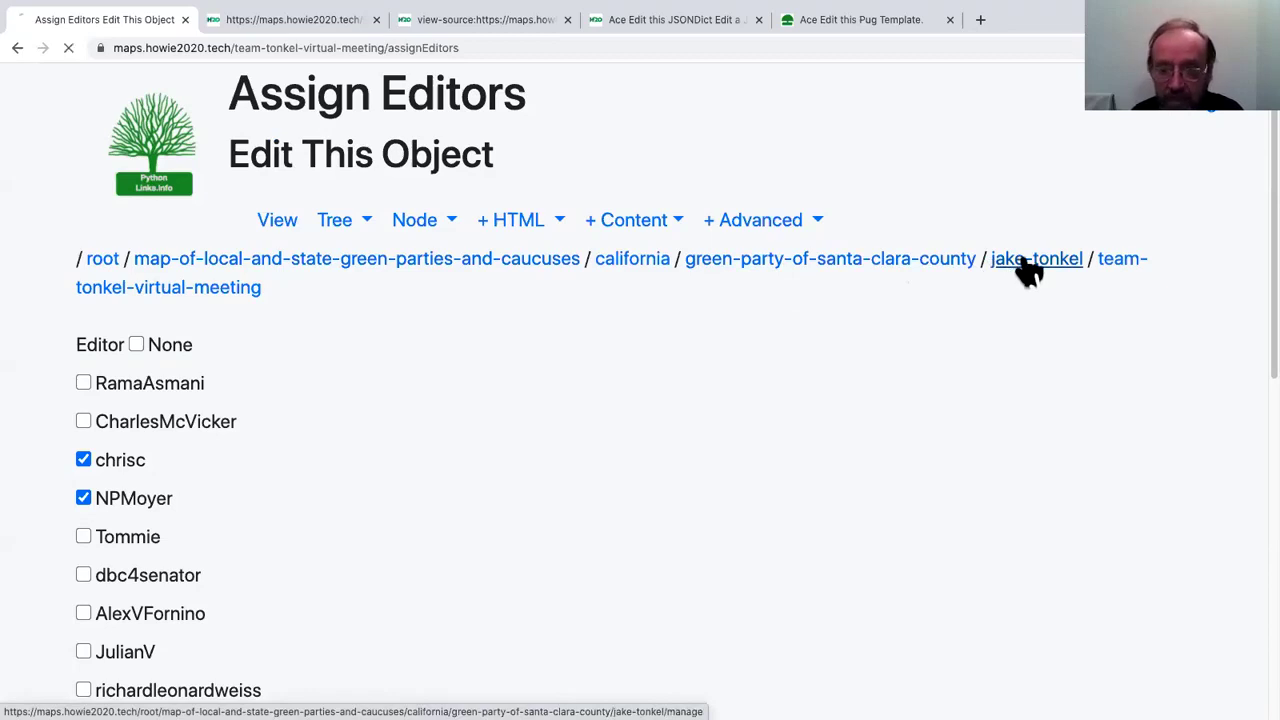
{"action": "left_click", "coordinate": [430, 236]}
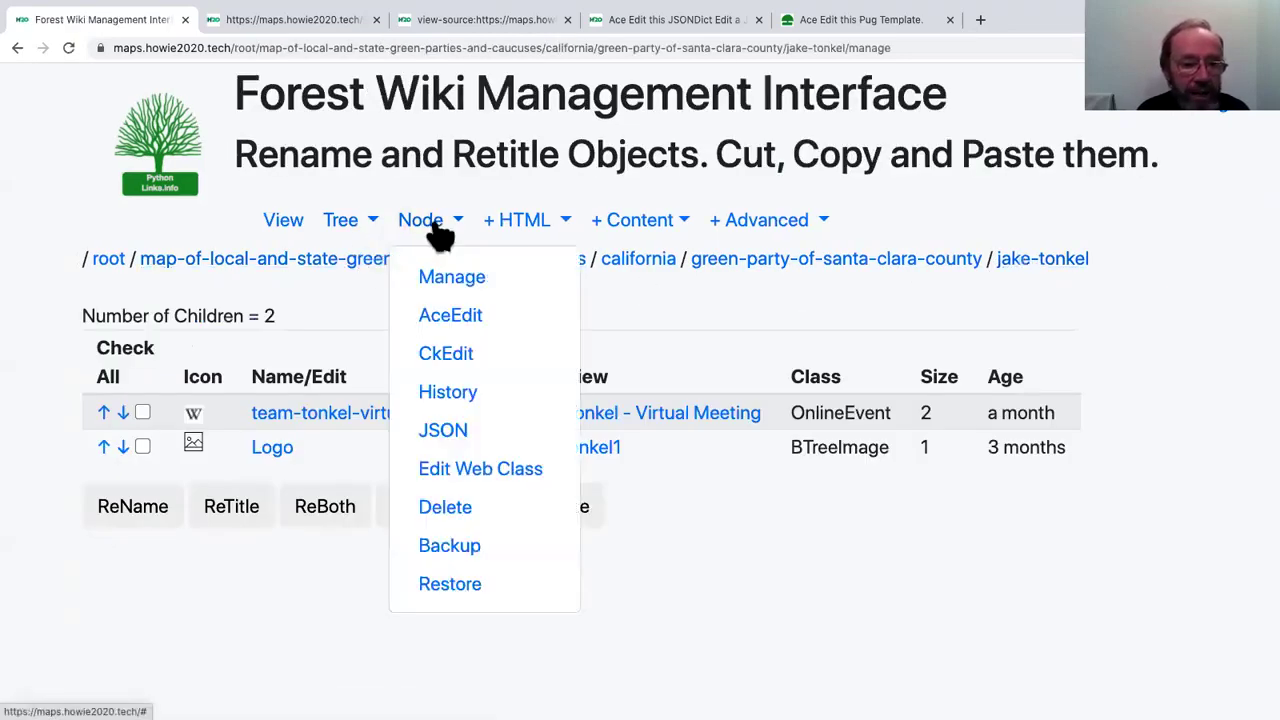
- In Jake Tonkel's edit form, include a Spanish Version under Translatable Content
{"action": "left_click", "coordinate": [450, 360]}
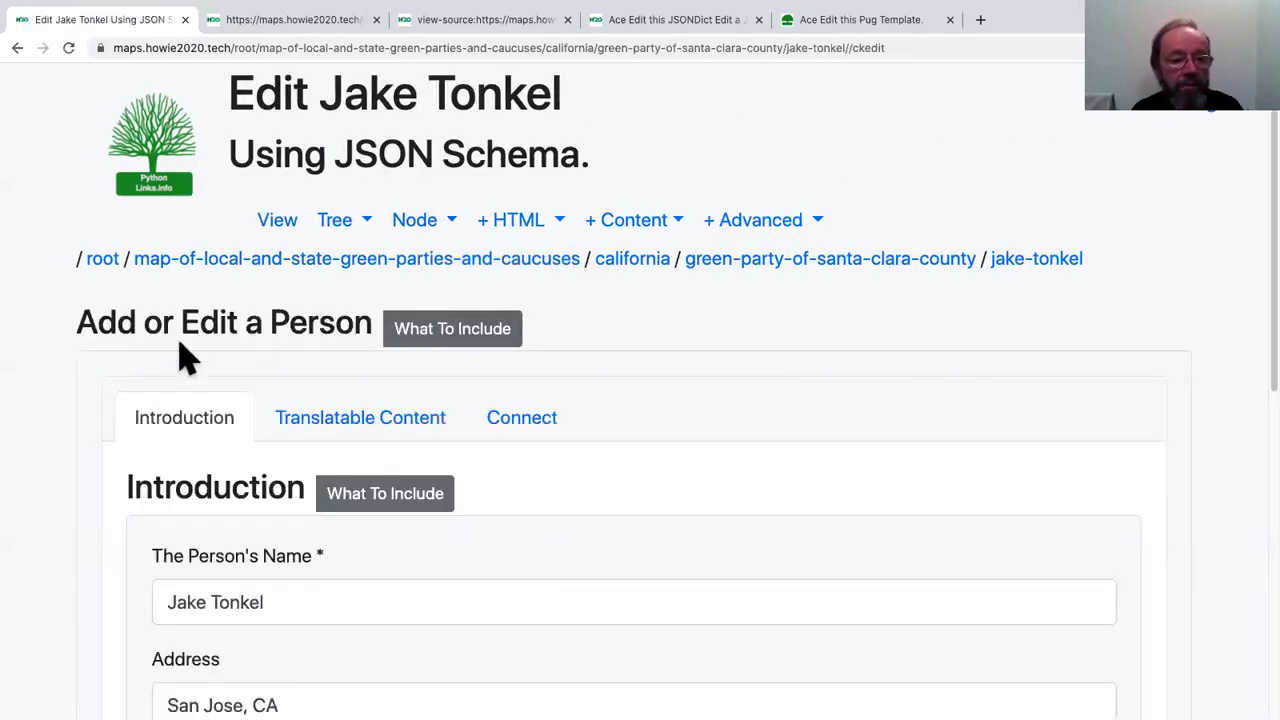
{"action": "scroll", "coordinate": [92, 430], "scroll_direction": "down", "scroll_amount": 1}
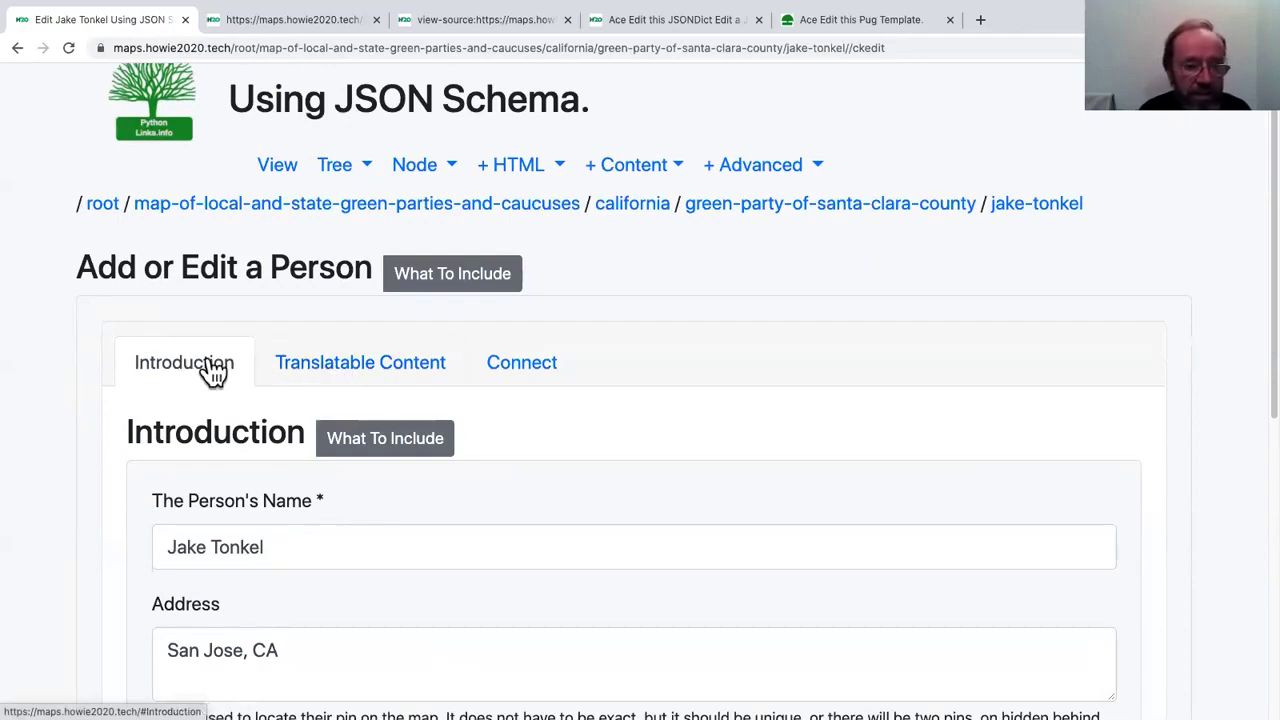
{"action": "left_click", "coordinate": [395, 378]}
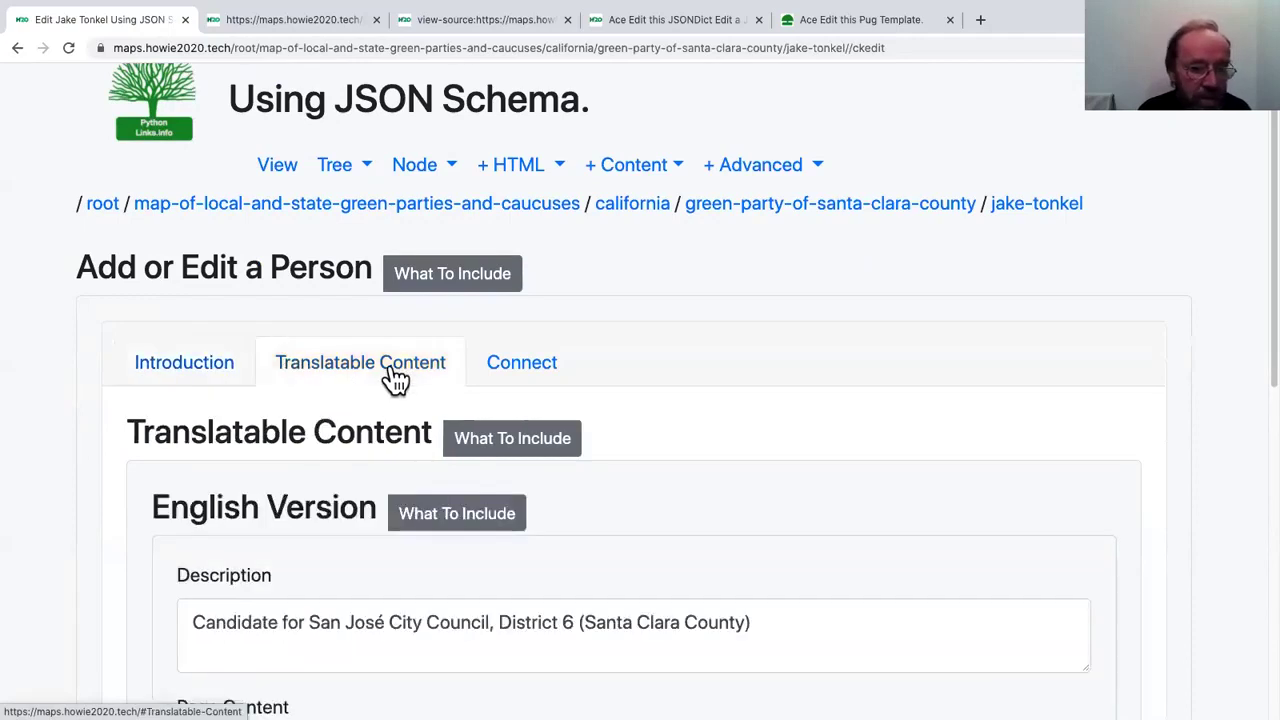
{"action": "left_click", "coordinate": [476, 440]}
{"action": "left_click", "coordinate": [457, 508]}
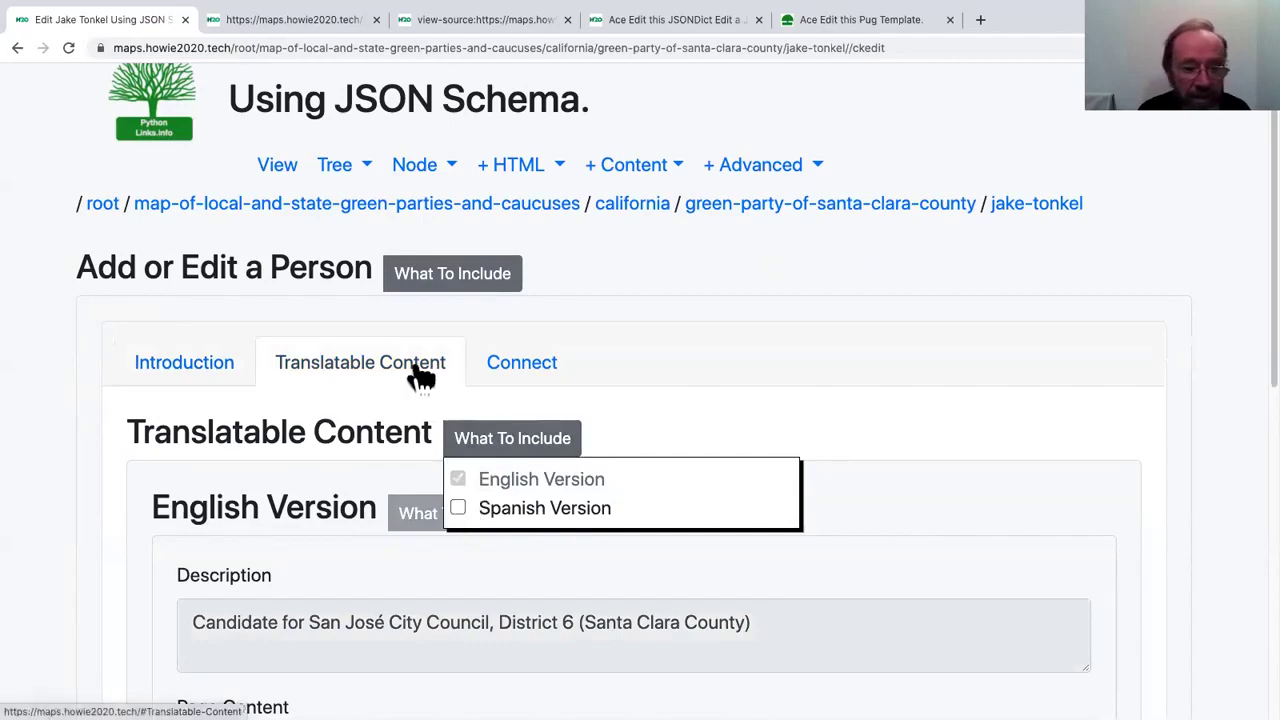
- Add the Candidate Info, Elected official and Party Officer sections to the form
{"action": "left_click", "coordinate": [516, 374]}
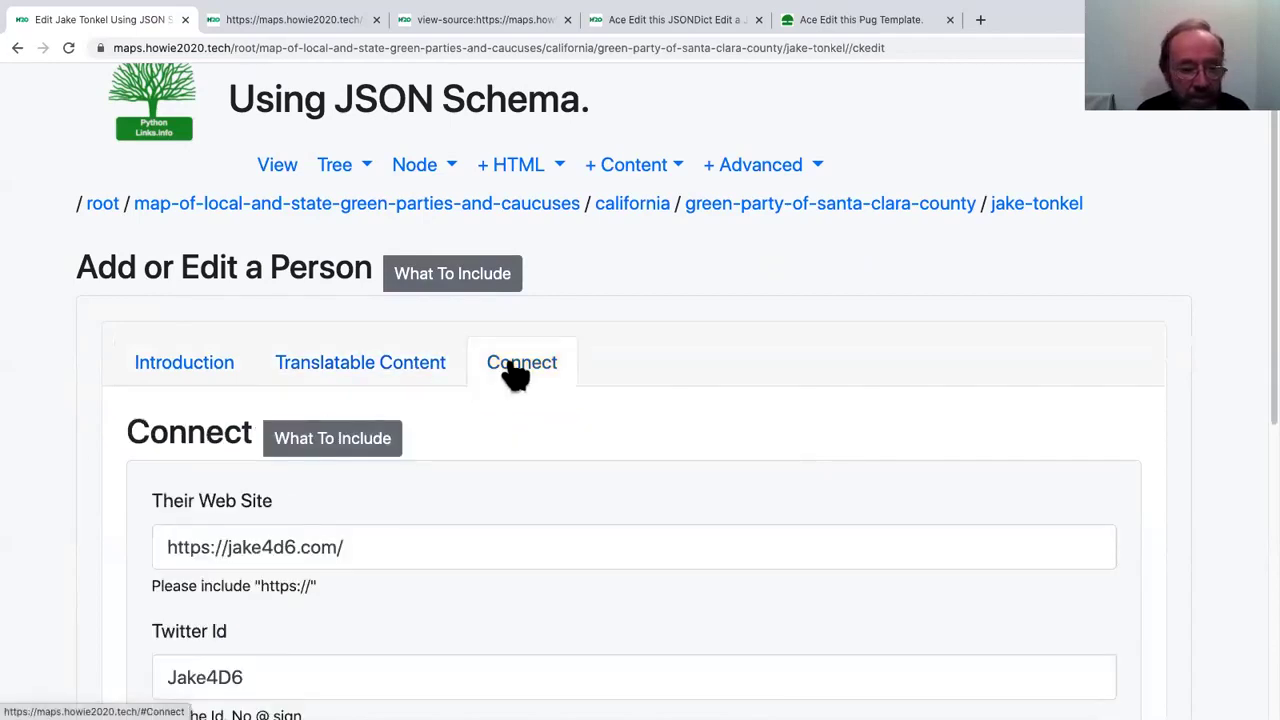
{"action": "left_click", "coordinate": [345, 438]}
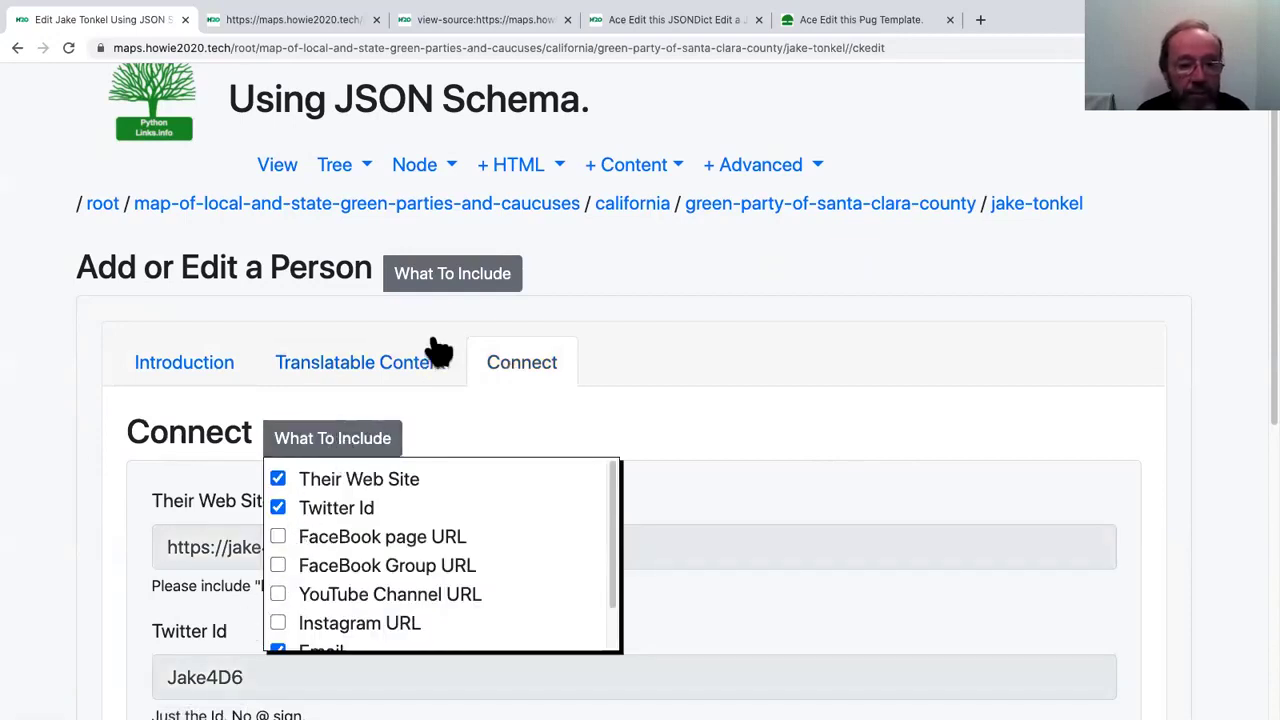
{"action": "left_click", "coordinate": [425, 278]}
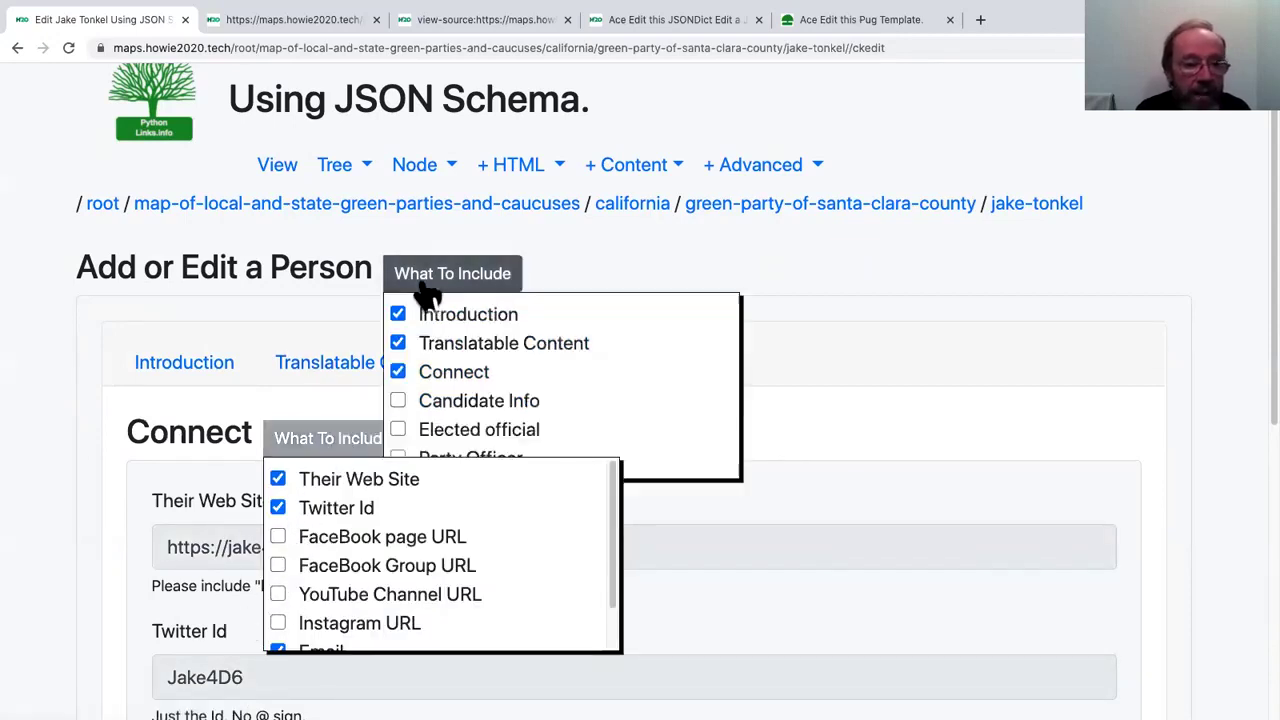
{"action": "left_click", "coordinate": [398, 400]}
{"action": "left_click", "coordinate": [398, 429]}
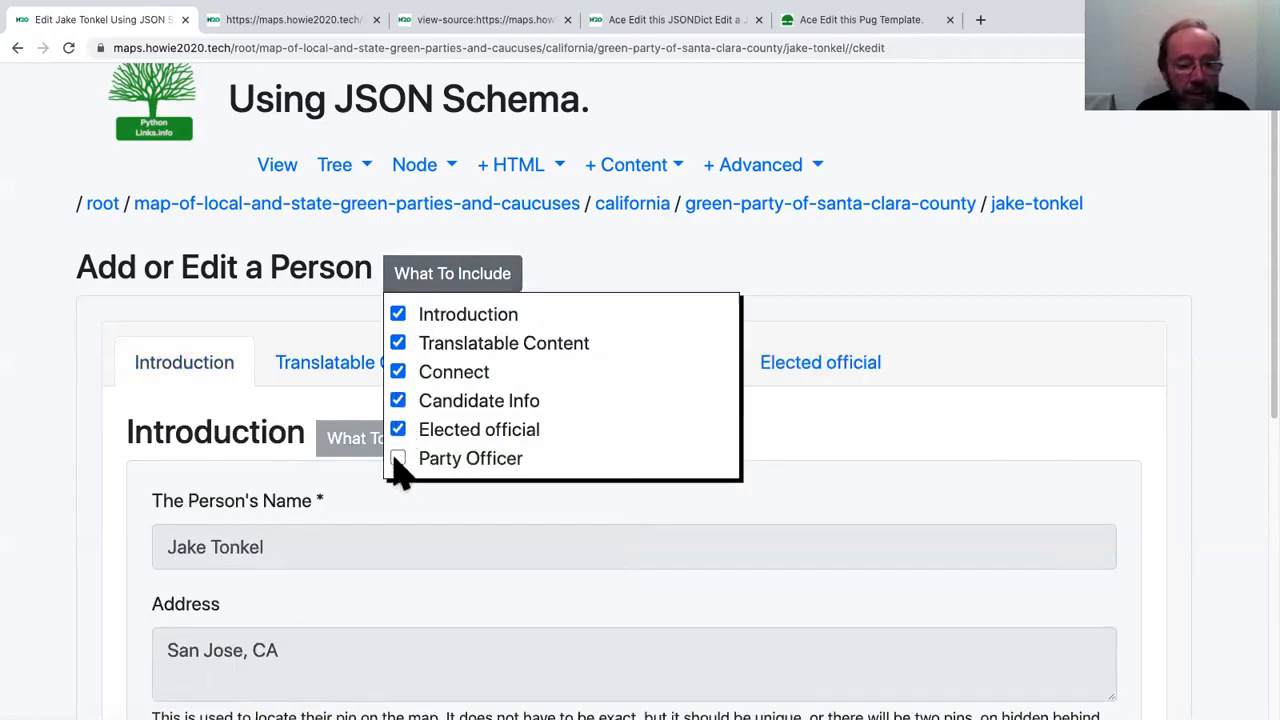
{"action": "left_click", "coordinate": [398, 458]}
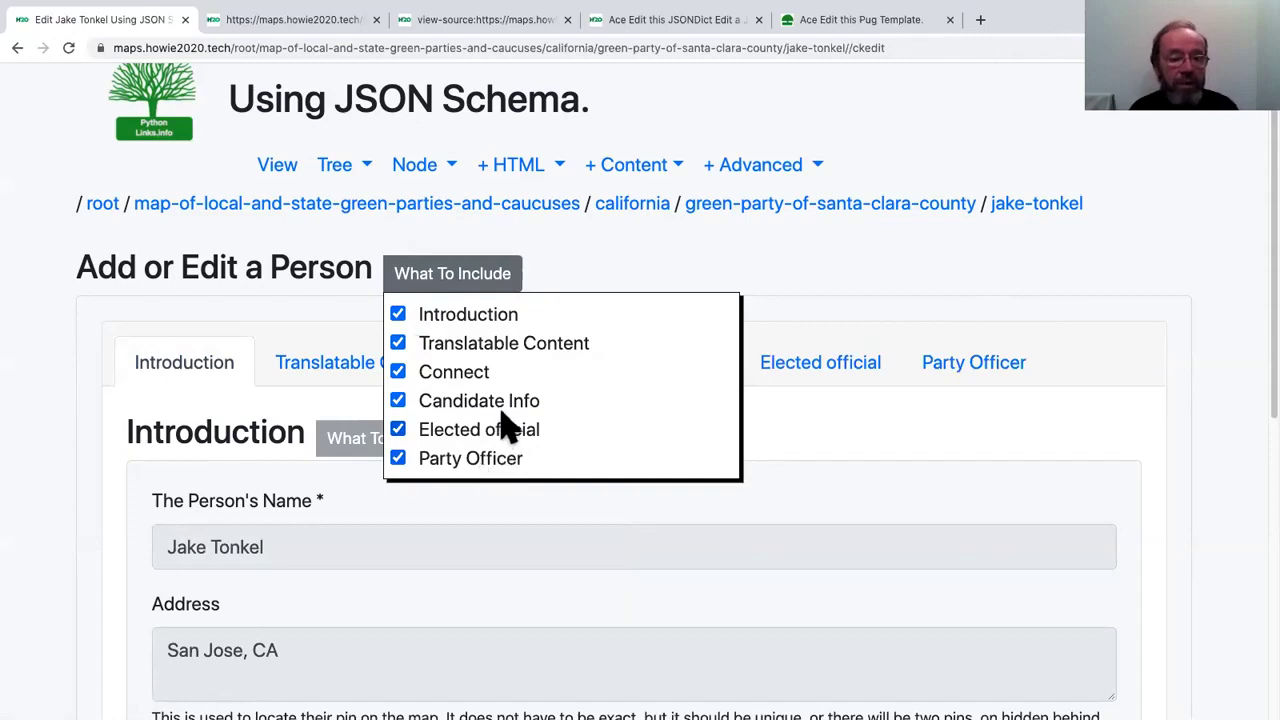
{"action": "left_click", "coordinate": [448, 280]}
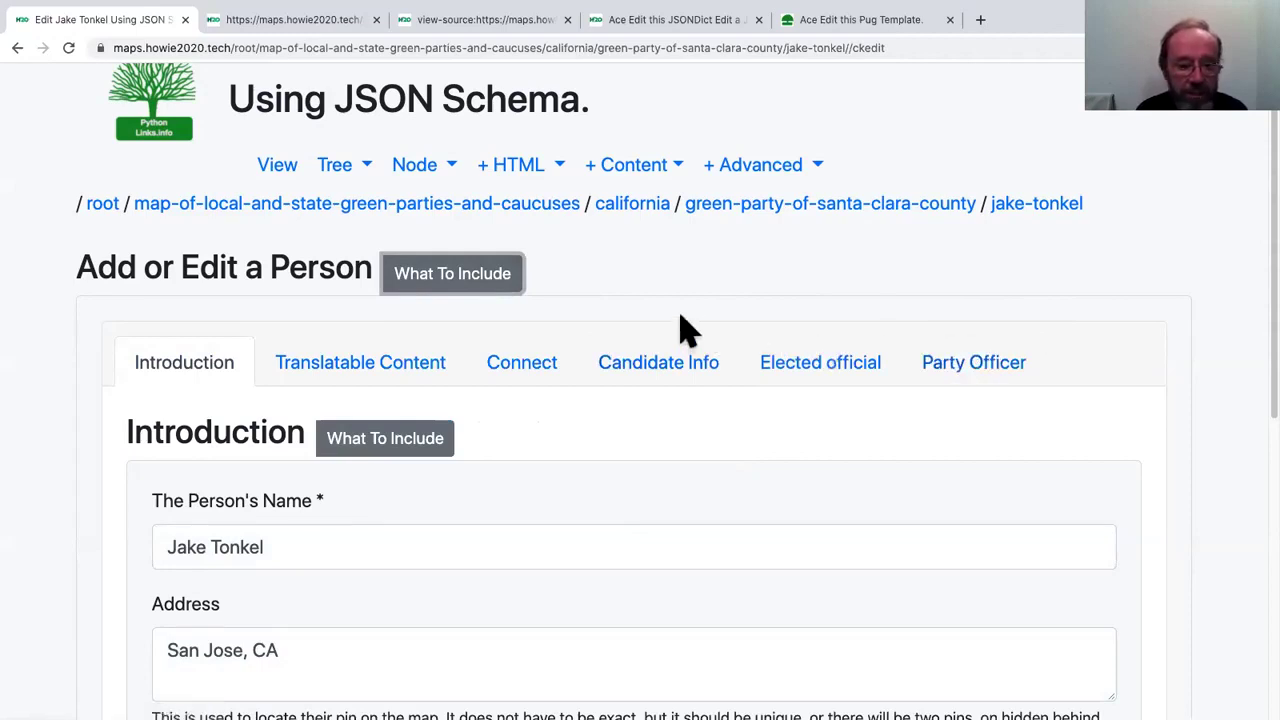
{"action": "scroll", "coordinate": [575, 322], "scroll_direction": "up", "scroll_amount": 1}
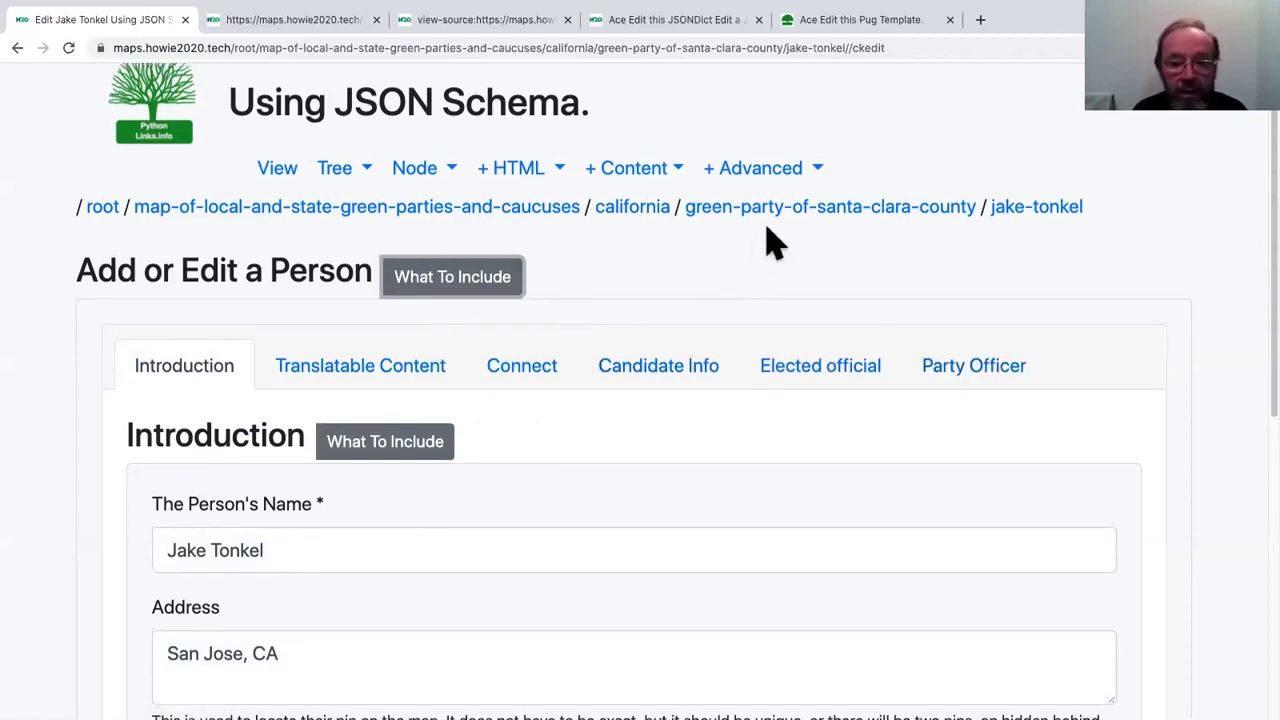
- Navigate from Jake Tonkel's page via Santa Clara County up to the Green Party of California page's management options
{"action": "left_click", "coordinate": [287, 175]}
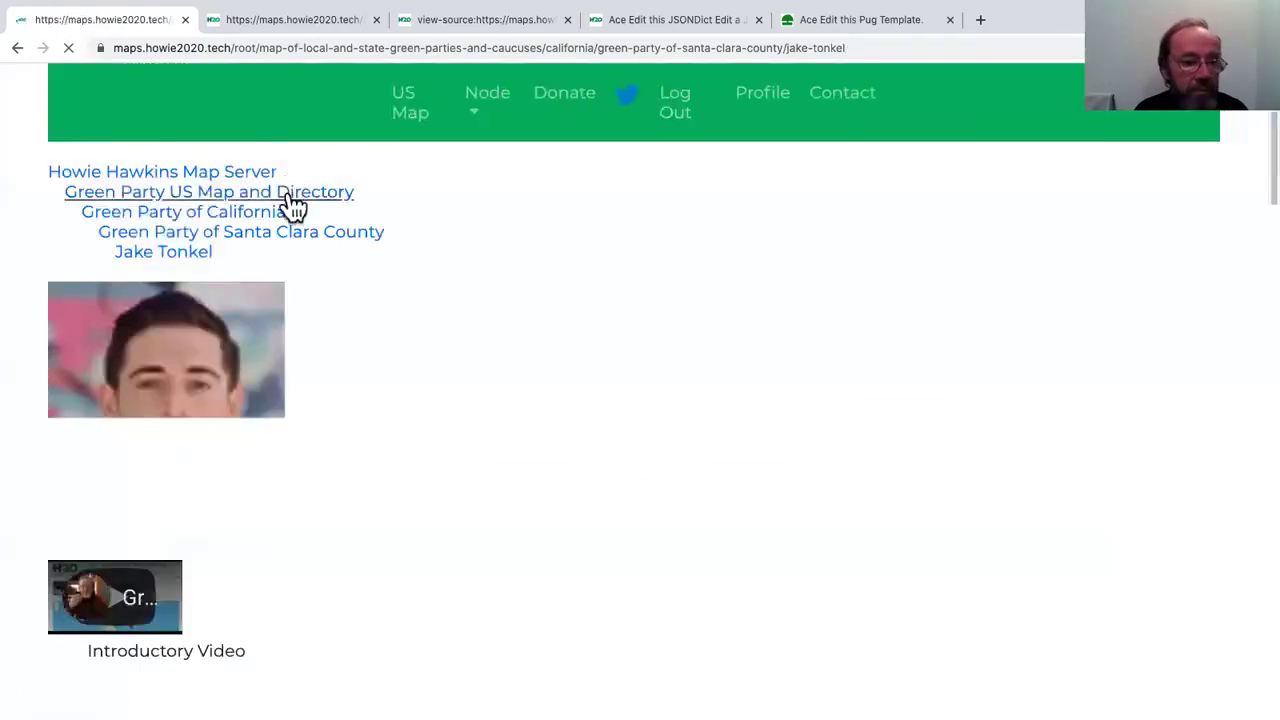
{"action": "left_click", "coordinate": [233, 240]}
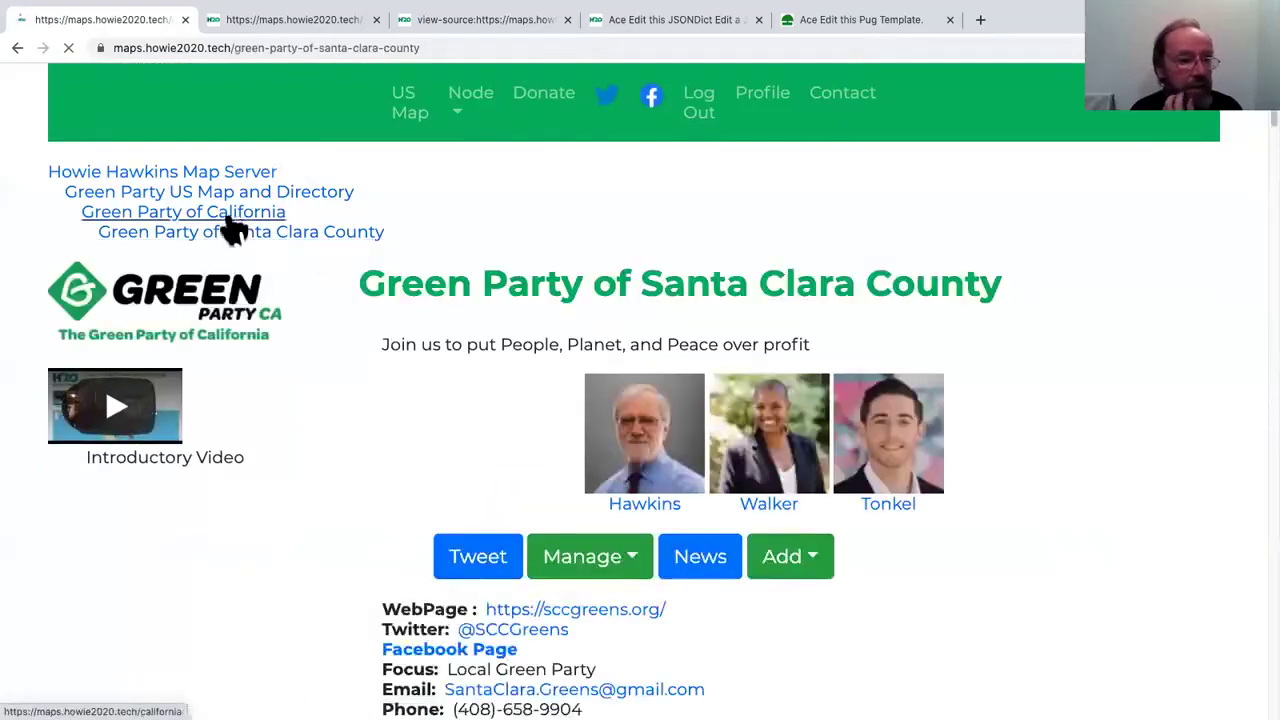
{"action": "left_click", "coordinate": [233, 222]}
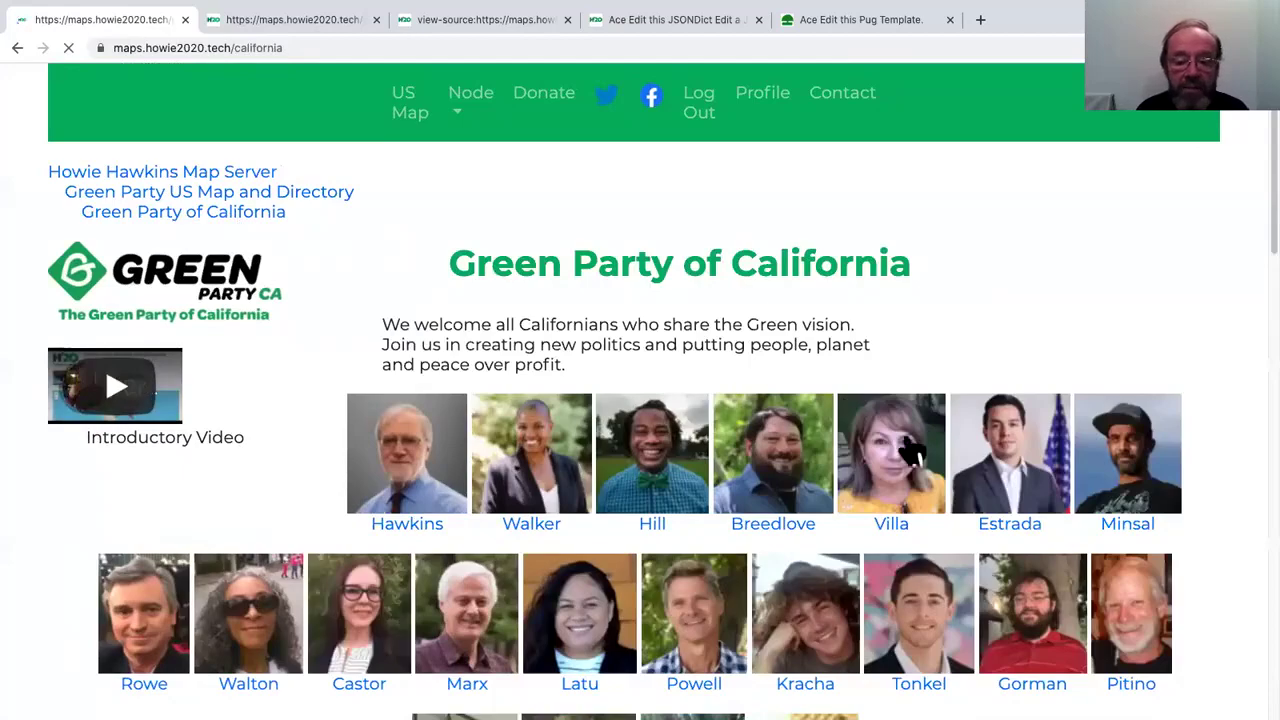
{"action": "scroll", "coordinate": [30, 570], "scroll_direction": "down", "scroll_amount": 1}
{"action": "scroll", "coordinate": [30, 570], "scroll_direction": "down", "scroll_amount": 7}
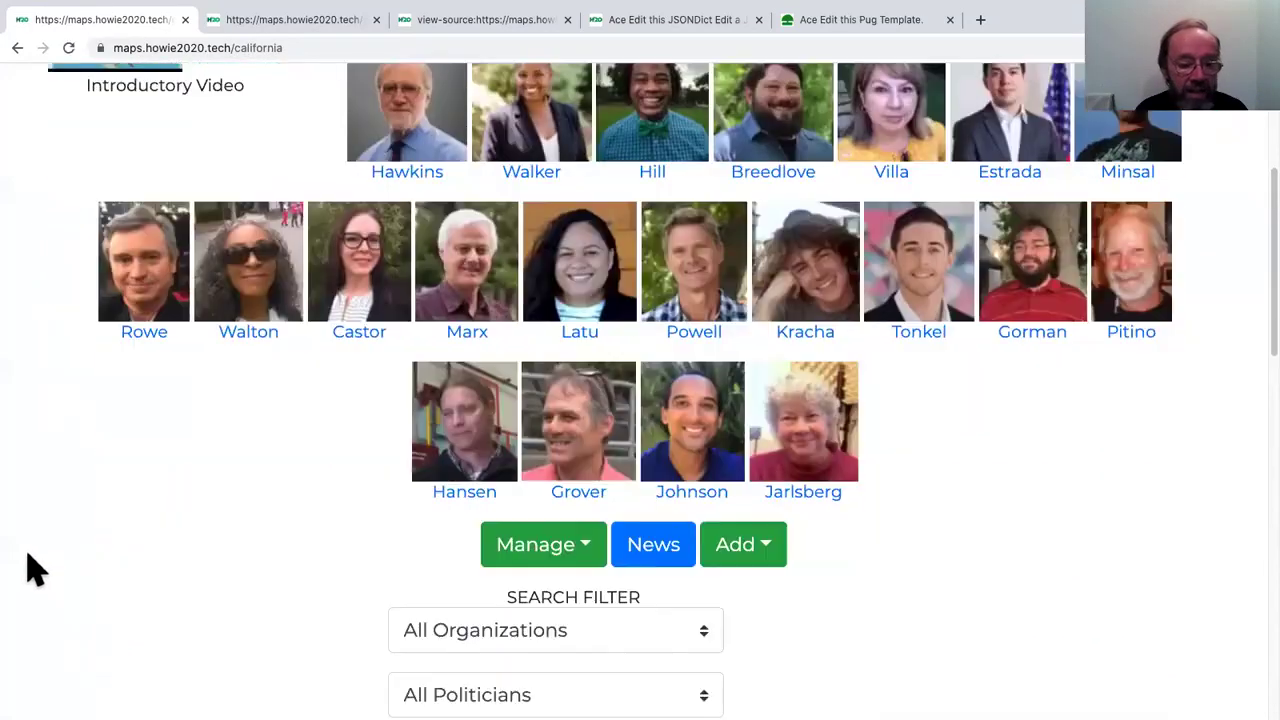
{"action": "scroll", "coordinate": [30, 570], "scroll_direction": "down", "scroll_amount": 2}
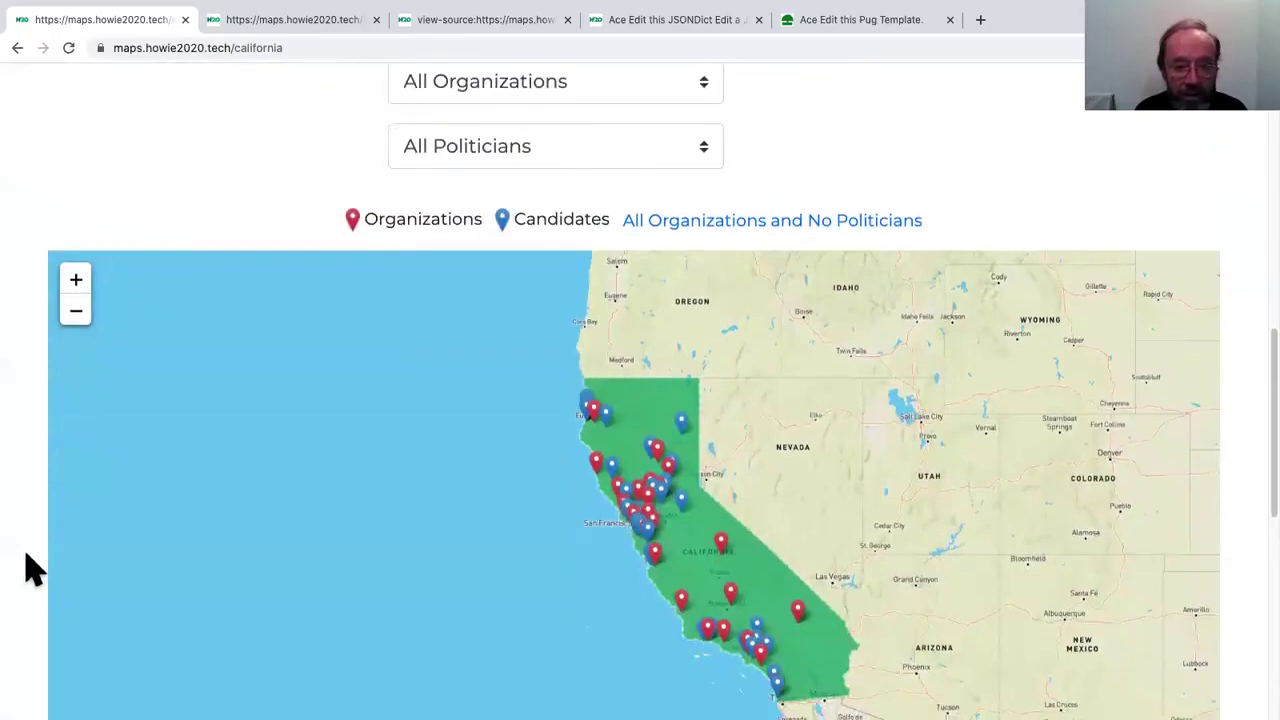
{"action": "scroll", "coordinate": [30, 570], "scroll_direction": "up", "scroll_amount": 7}
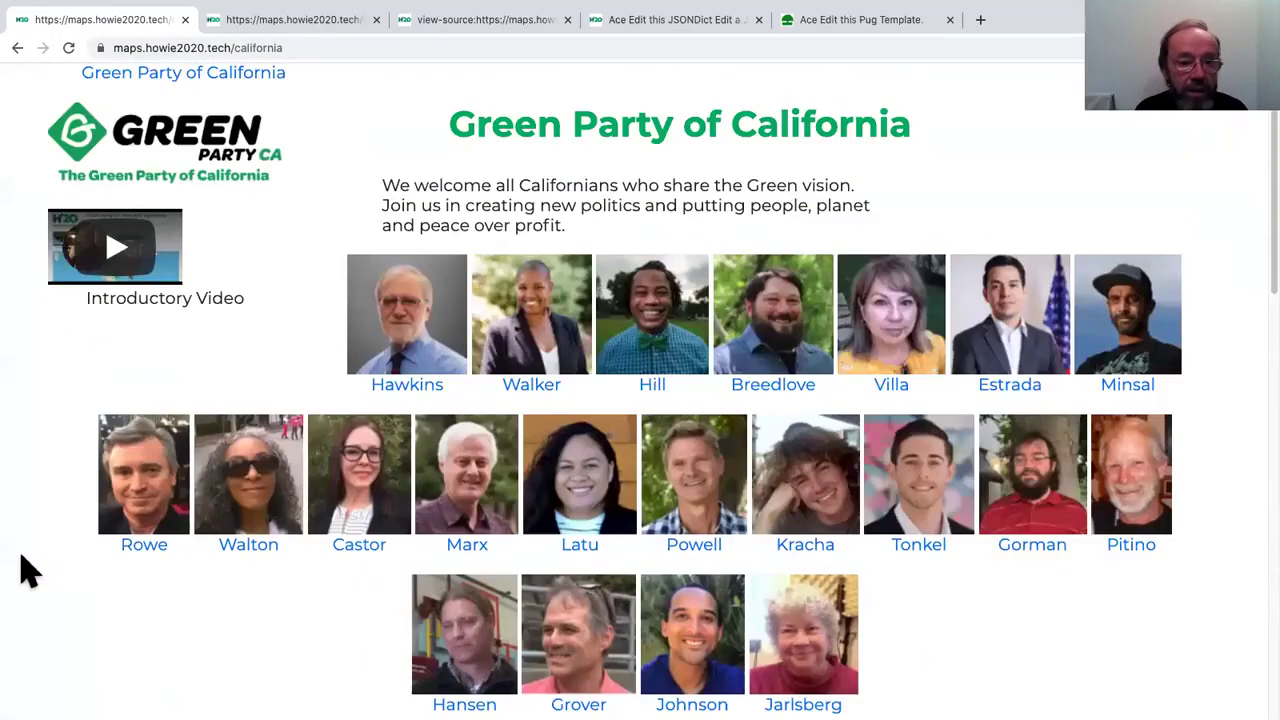
{"action": "scroll", "coordinate": [30, 570], "scroll_direction": "down", "scroll_amount": 2}
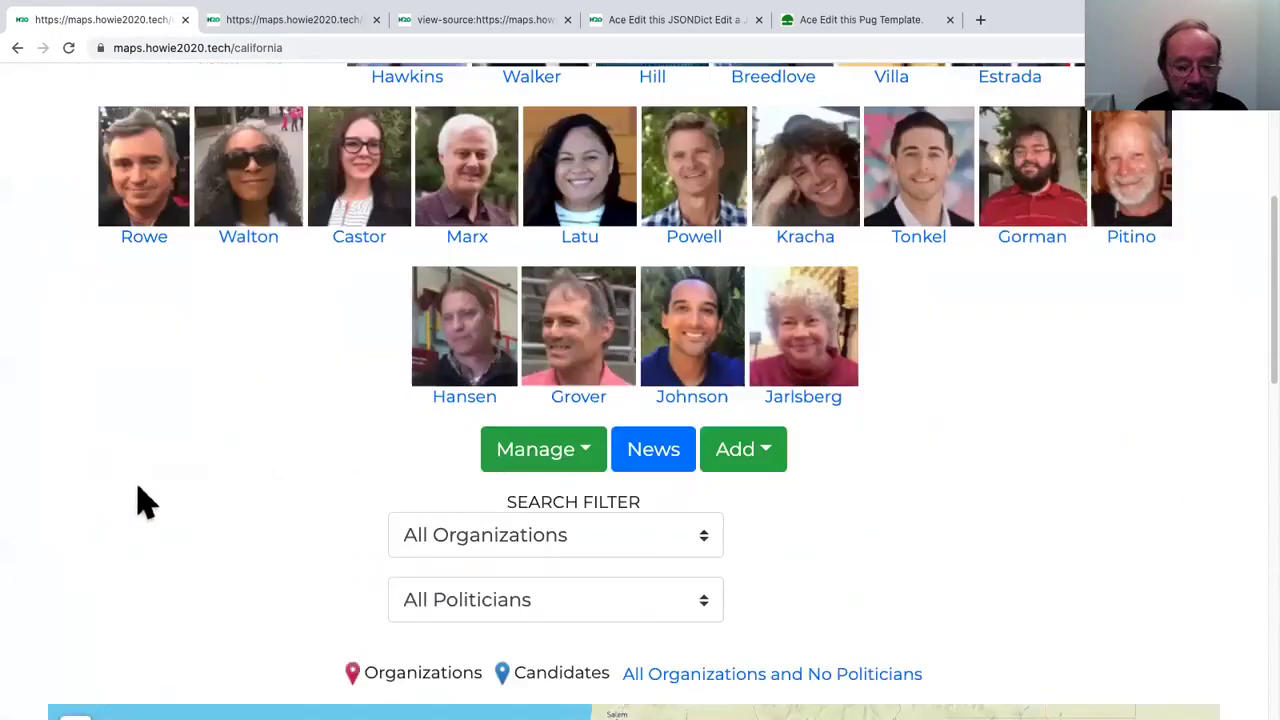
{"action": "left_click", "coordinate": [549, 455]}
{"action": "scroll", "coordinate": [563, 122], "scroll_direction": "up", "scroll_amount": 1}
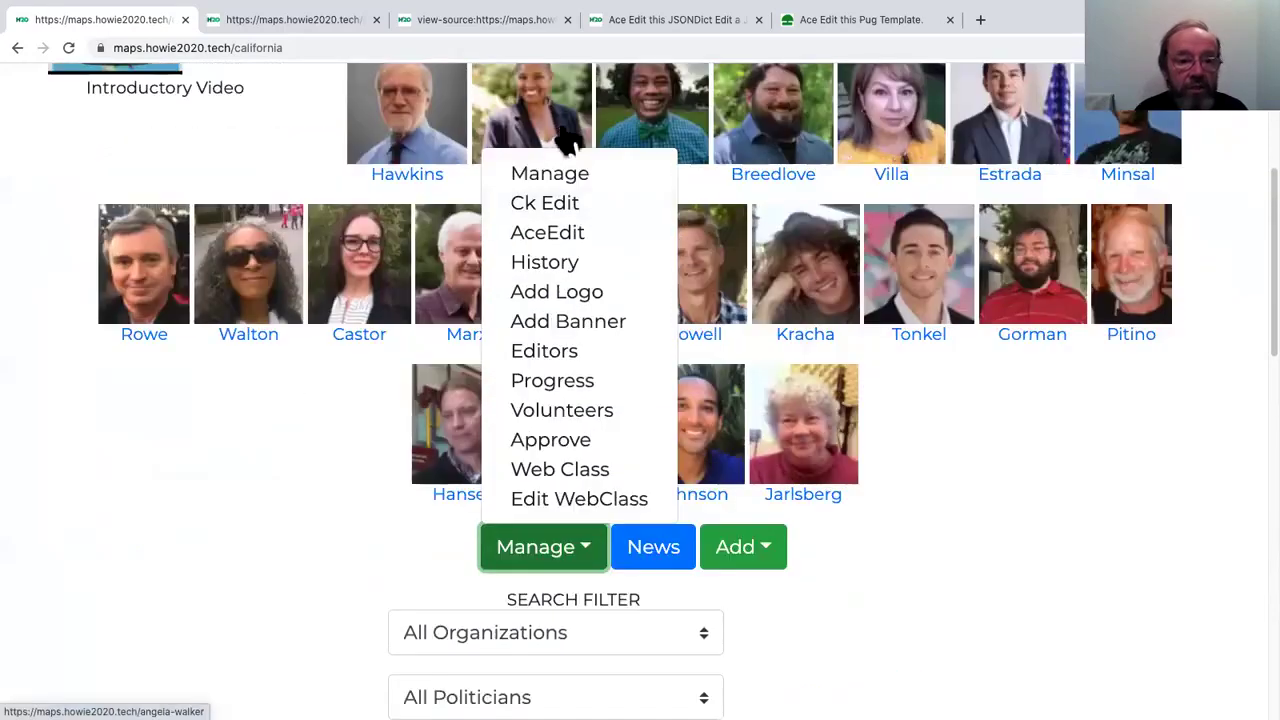
- Move Alameda County below Butte County and back above it, then ReTitle the checked pages
{"action": "left_click", "coordinate": [569, 177]}
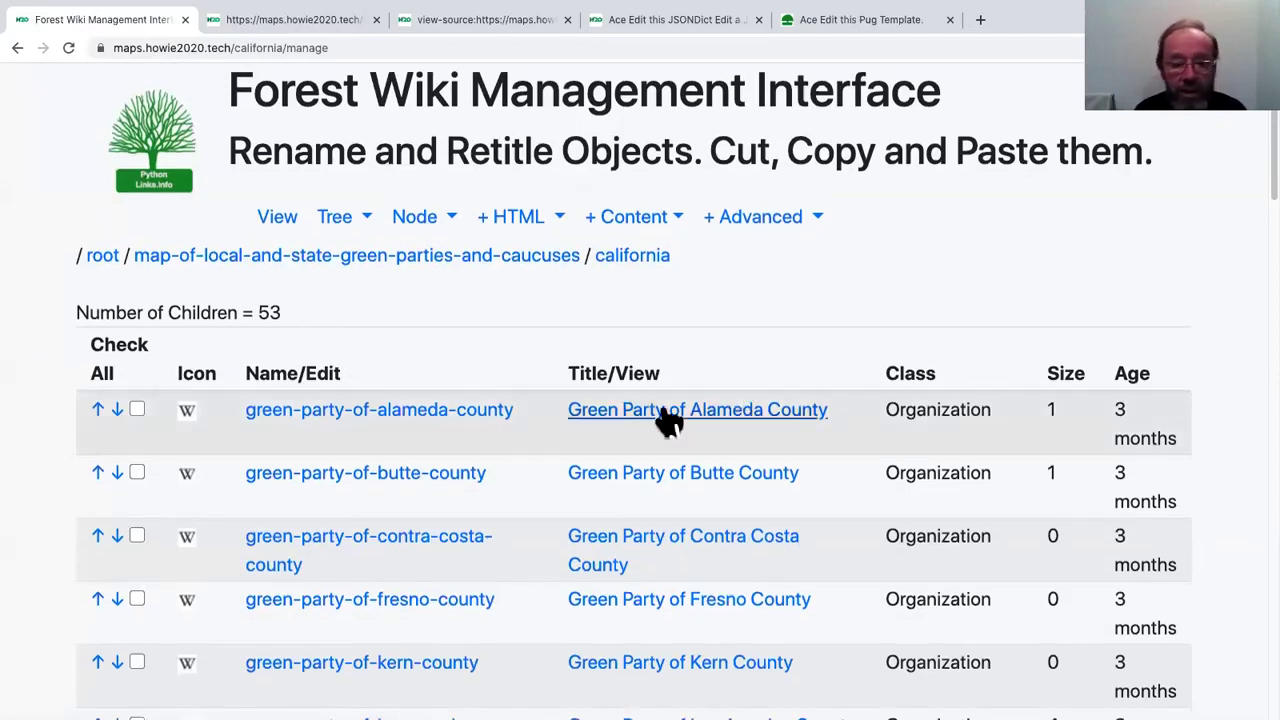
{"action": "left_click", "coordinate": [117, 411]}
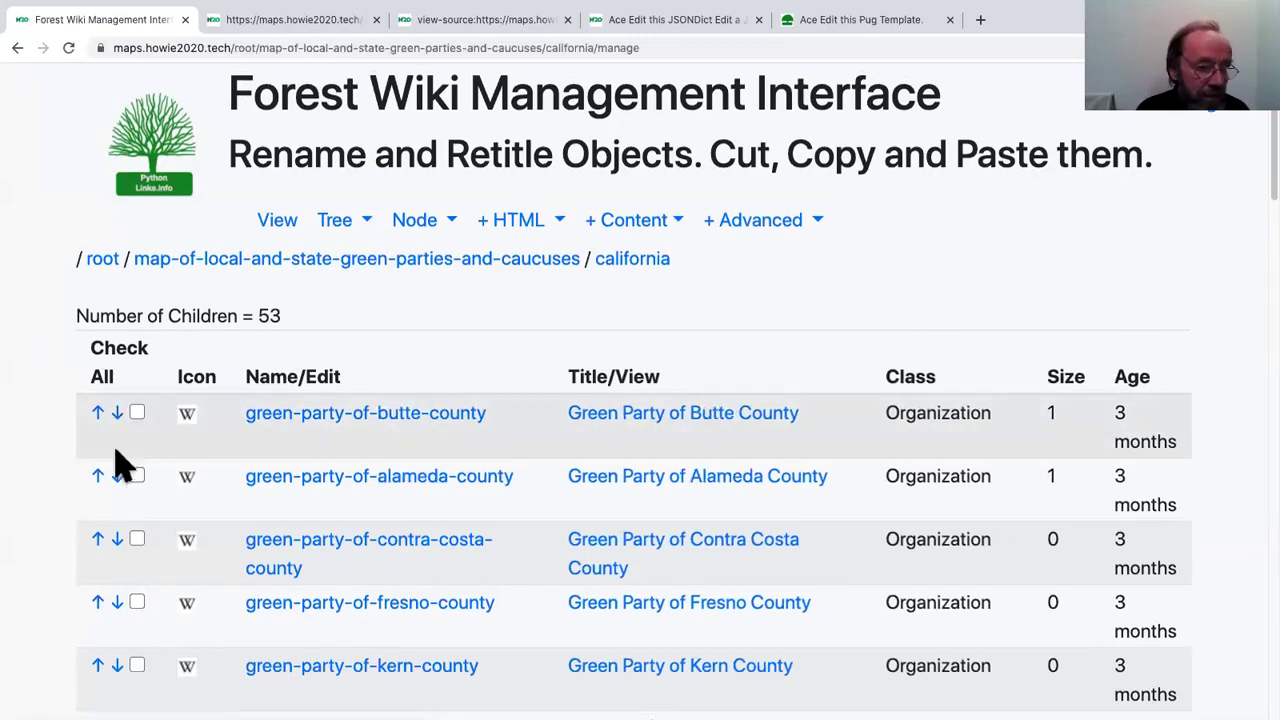
{"action": "left_click", "coordinate": [98, 478]}
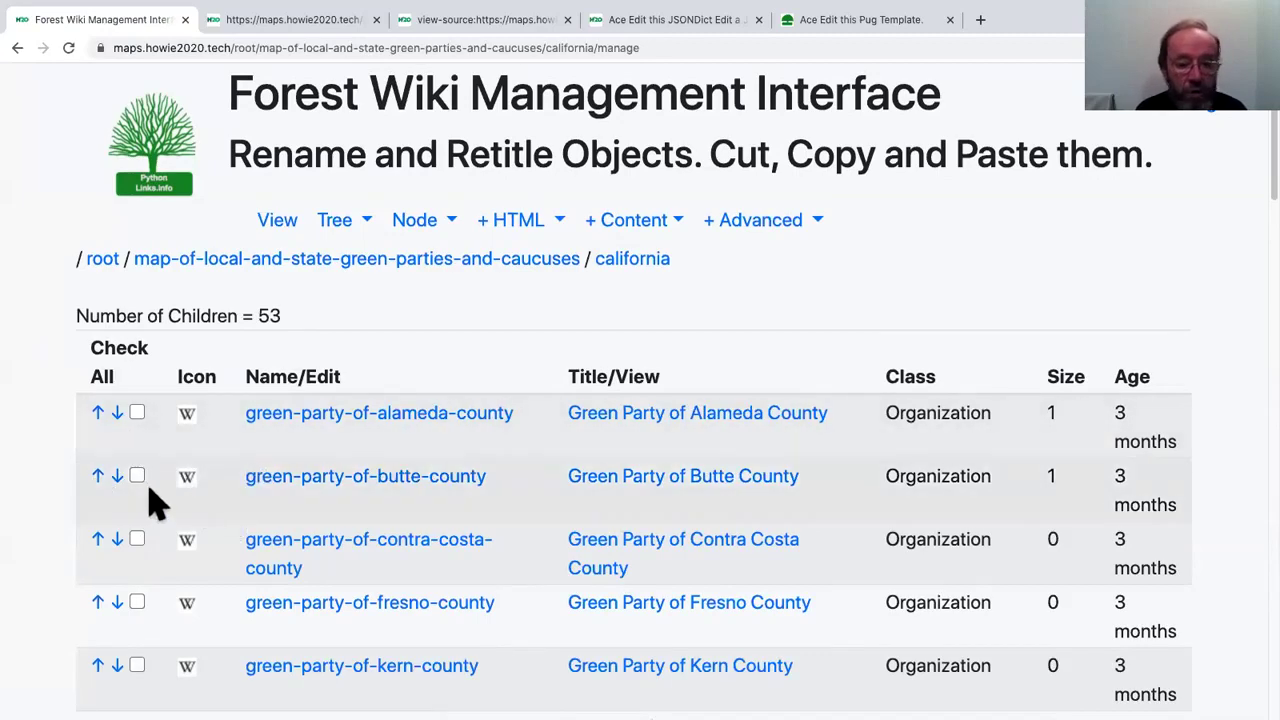
{"action": "scroll", "coordinate": [55, 438], "scroll_direction": "down", "scroll_amount": 20}
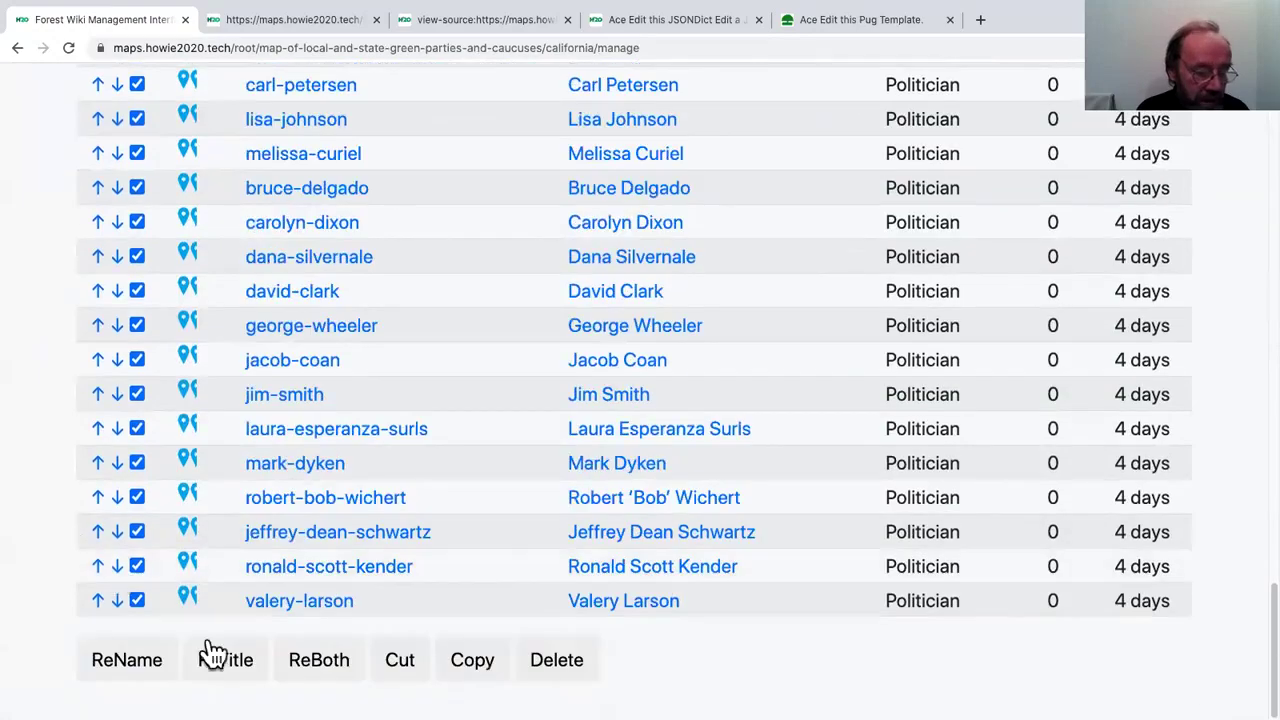
{"action": "left_click", "coordinate": [243, 670]}
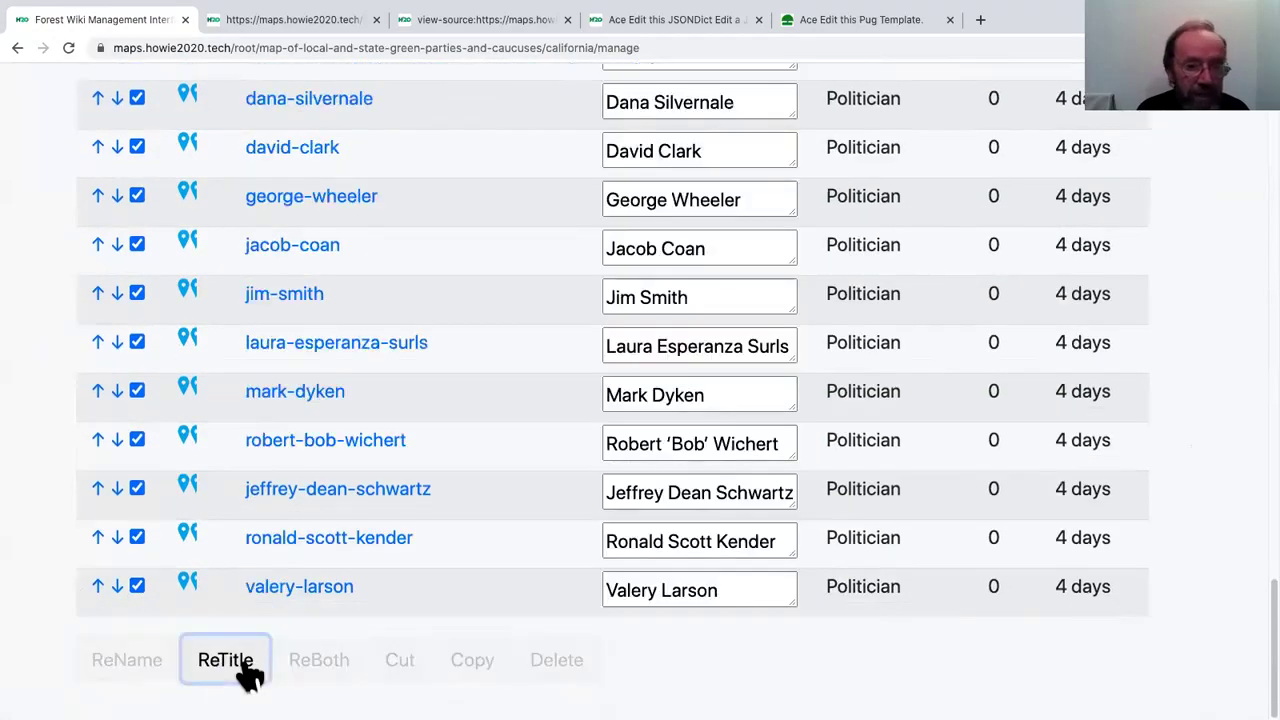
{"action": "scroll", "coordinate": [704, 385], "scroll_direction": "up", "scroll_amount": 5}
{"action": "scroll", "coordinate": [704, 385], "scroll_direction": "up", "scroll_amount": 20}
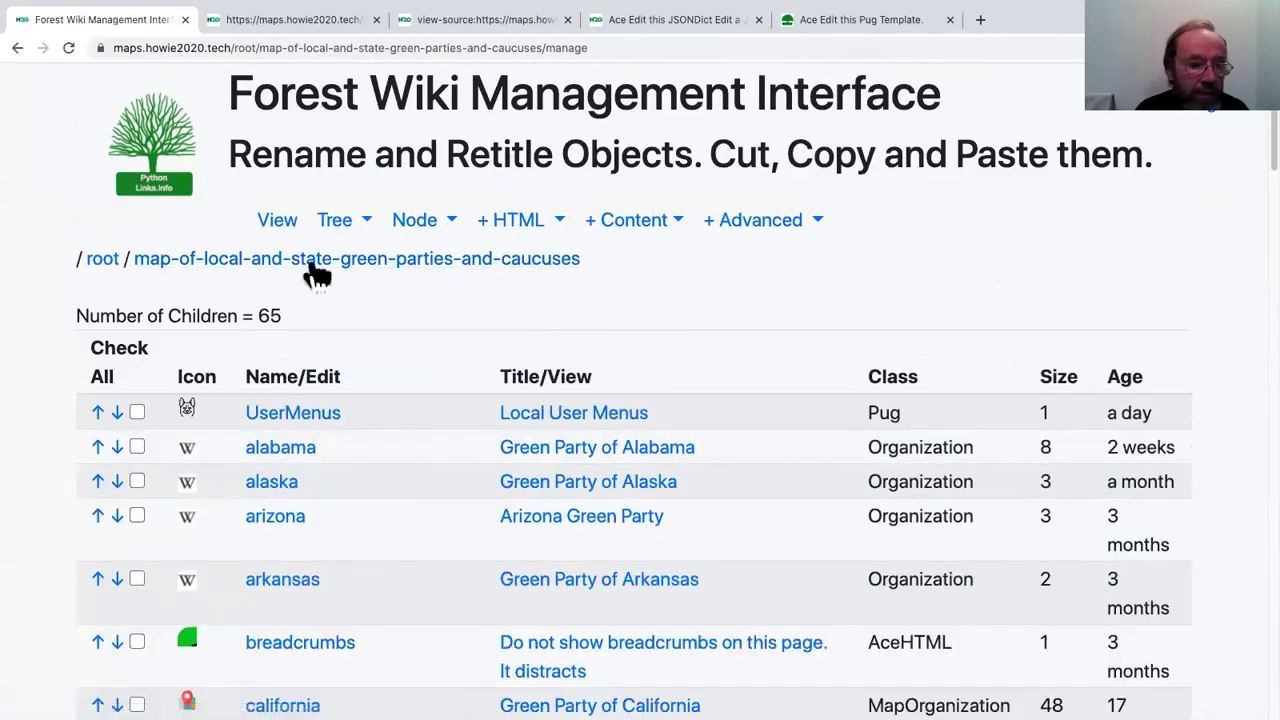
- Look over the US map's News list of elected officials, then return and show its management options
{"action": "left_click", "coordinate": [280, 230]}
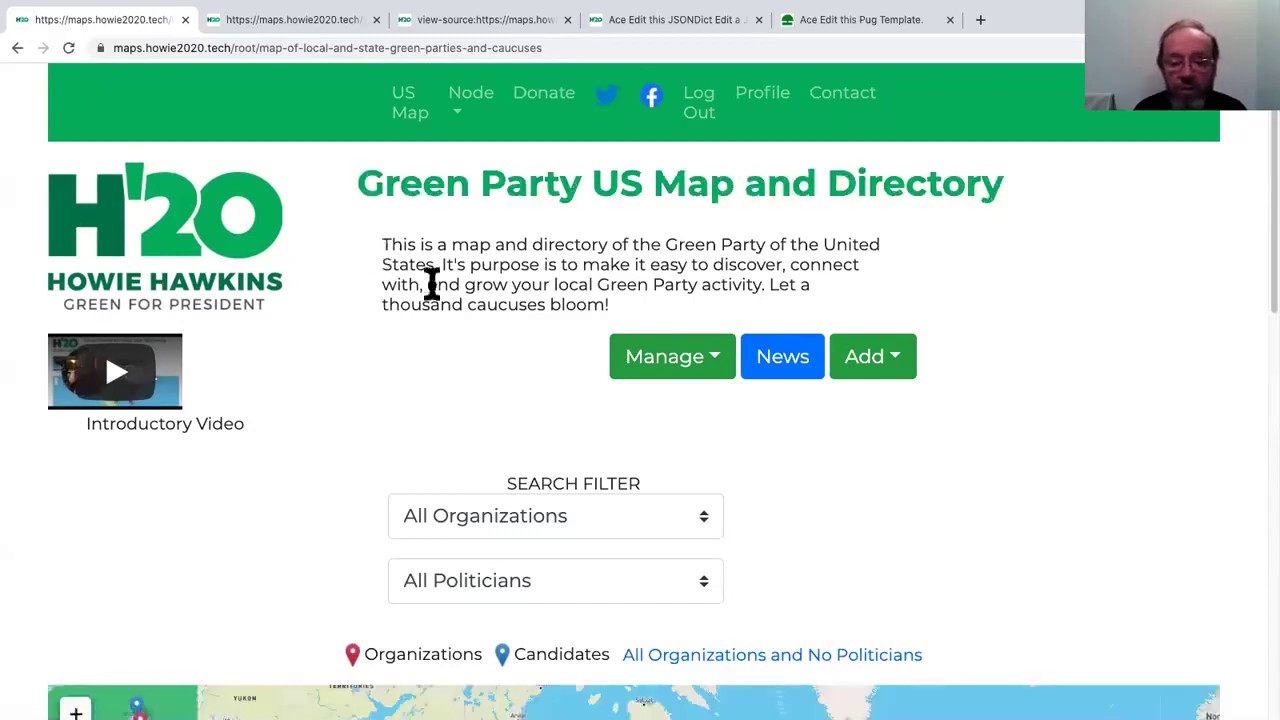
{"action": "left_click", "coordinate": [796, 368]}
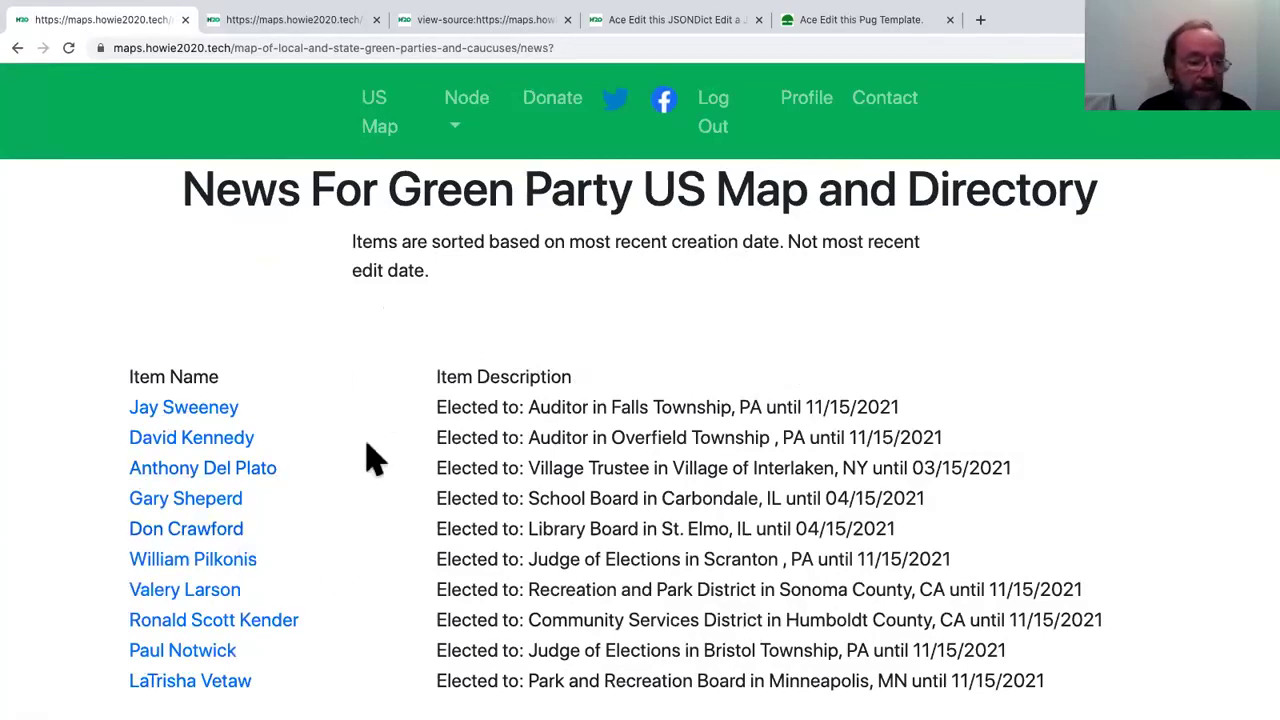
{"action": "left_click", "coordinate": [18, 49]}
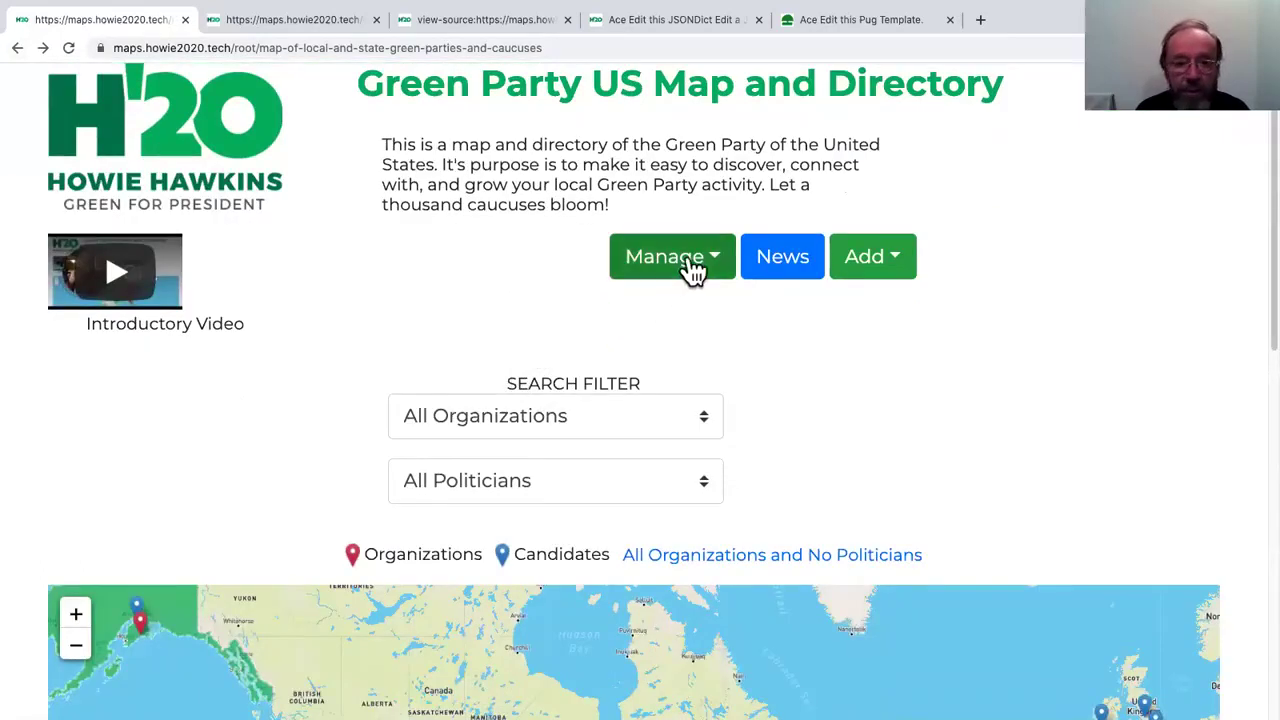
{"action": "left_click", "coordinate": [690, 266]}
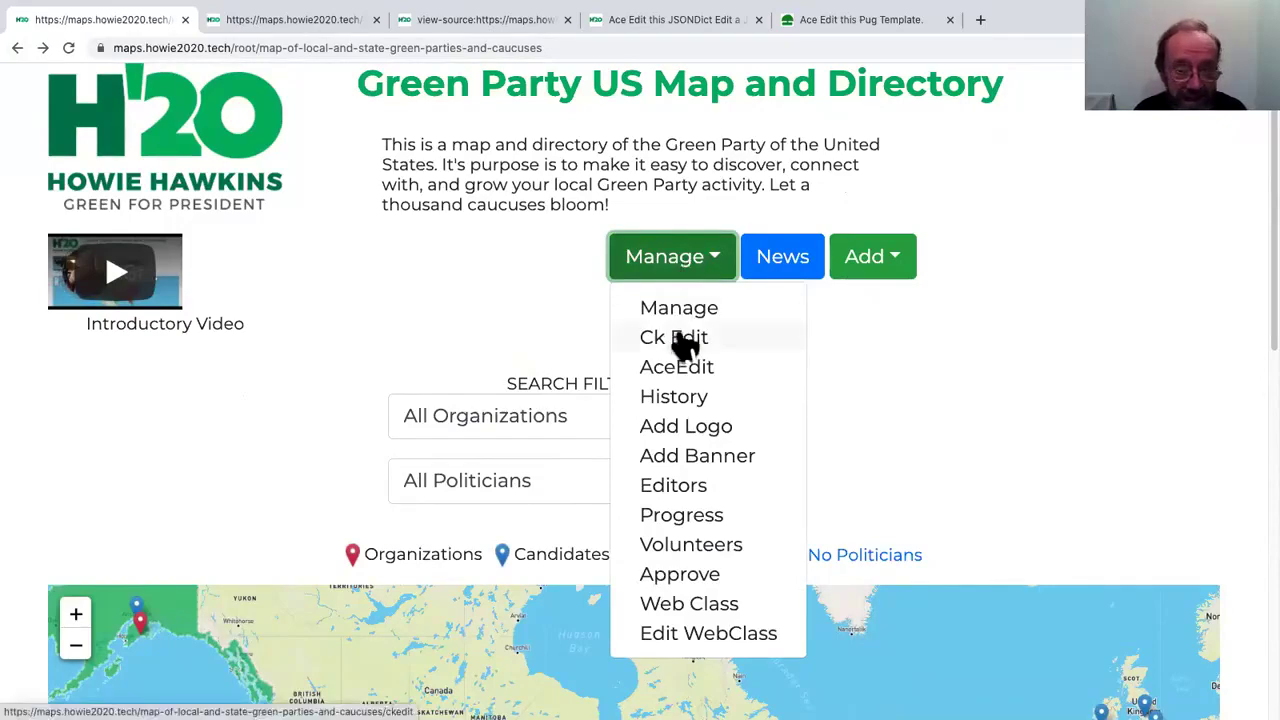
- Show the Progress list of most recent new or edited pages, each with an Approve link
{"action": "left_click", "coordinate": [688, 516]}
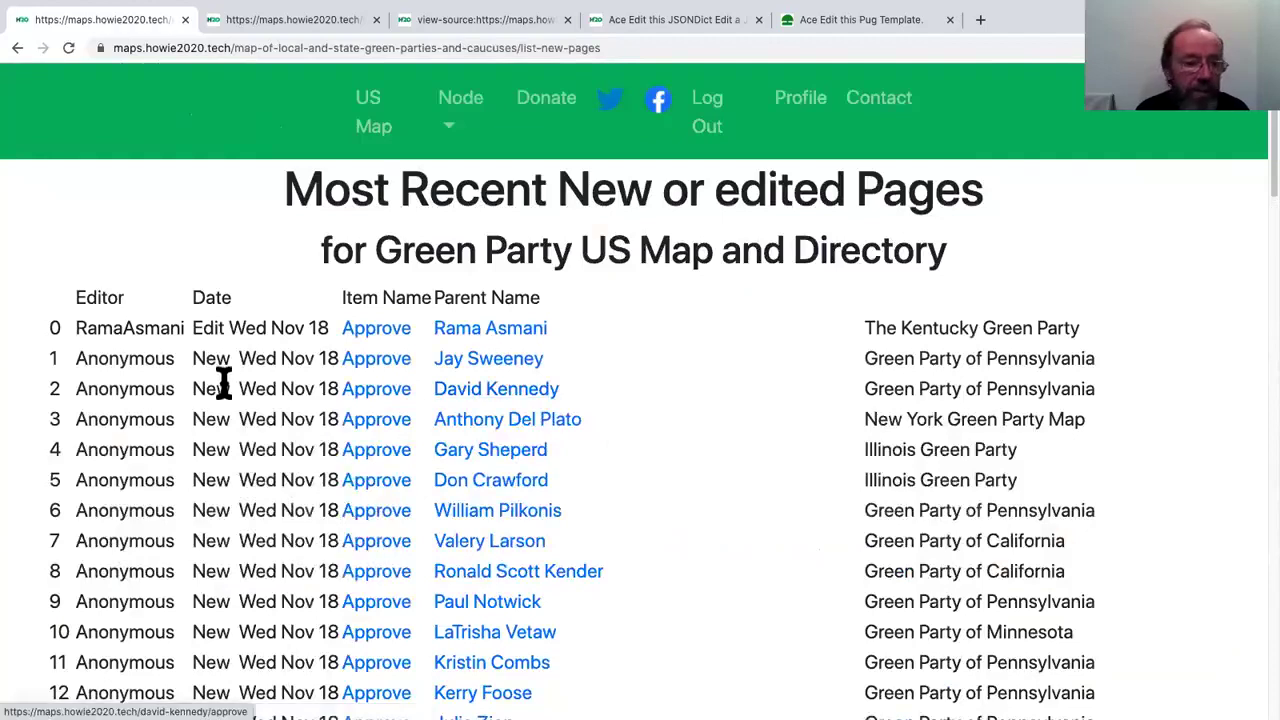
{"action": "scroll", "coordinate": [225, 400], "scroll_direction": "down", "scroll_amount": 1}
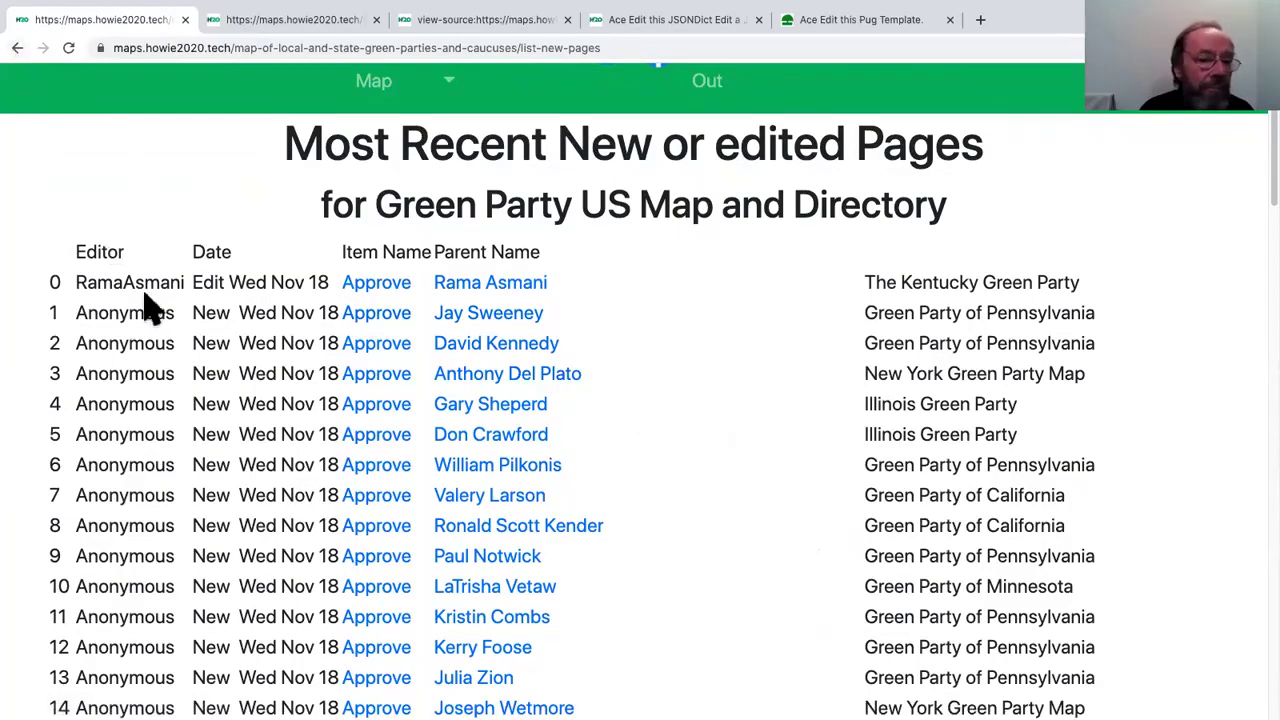
{"action": "scroll", "coordinate": [143, 296], "scroll_direction": "down", "scroll_amount": 20}
{"action": "scroll", "coordinate": [60, 168], "scroll_direction": "up", "scroll_amount": 20}
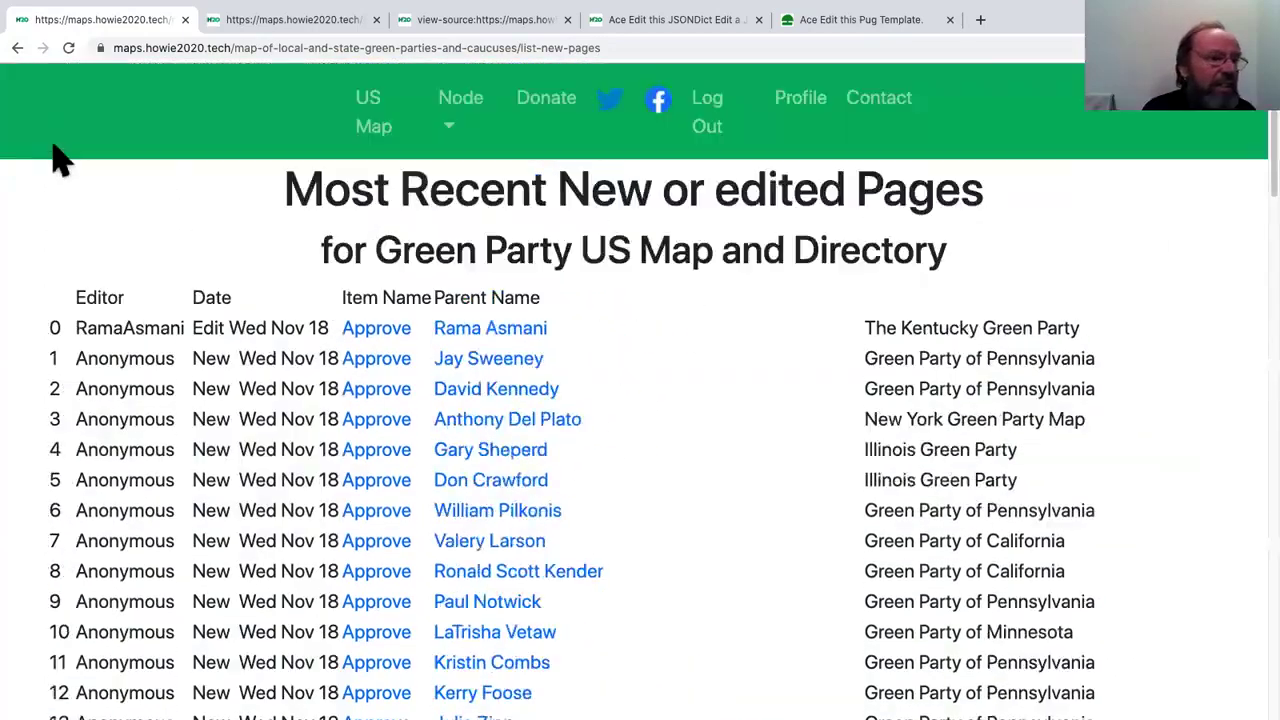